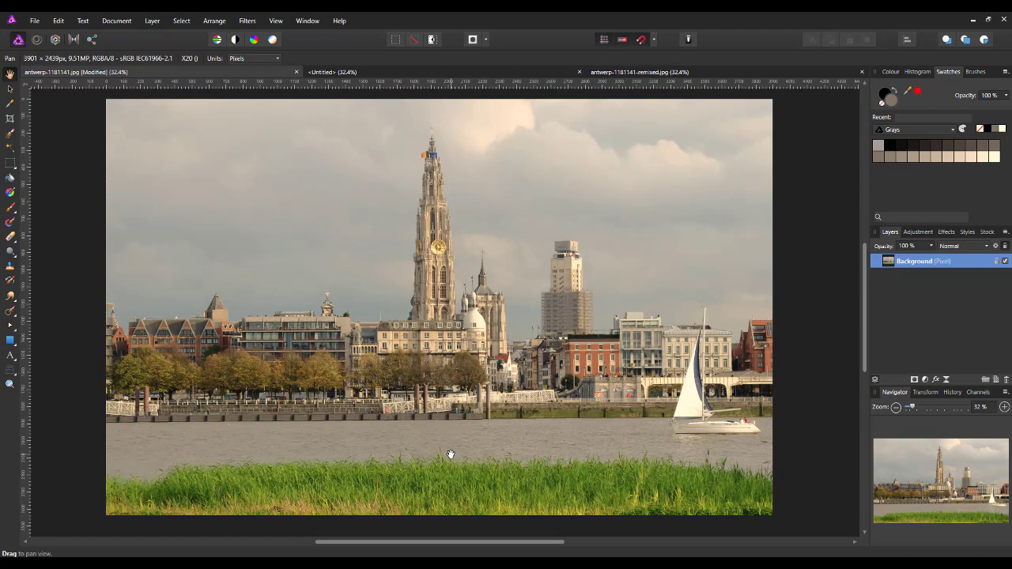
- Compare the antwerp-1181141-remixed.jpg image with the original colour photo and its untitled copy
left_click(738, 75)
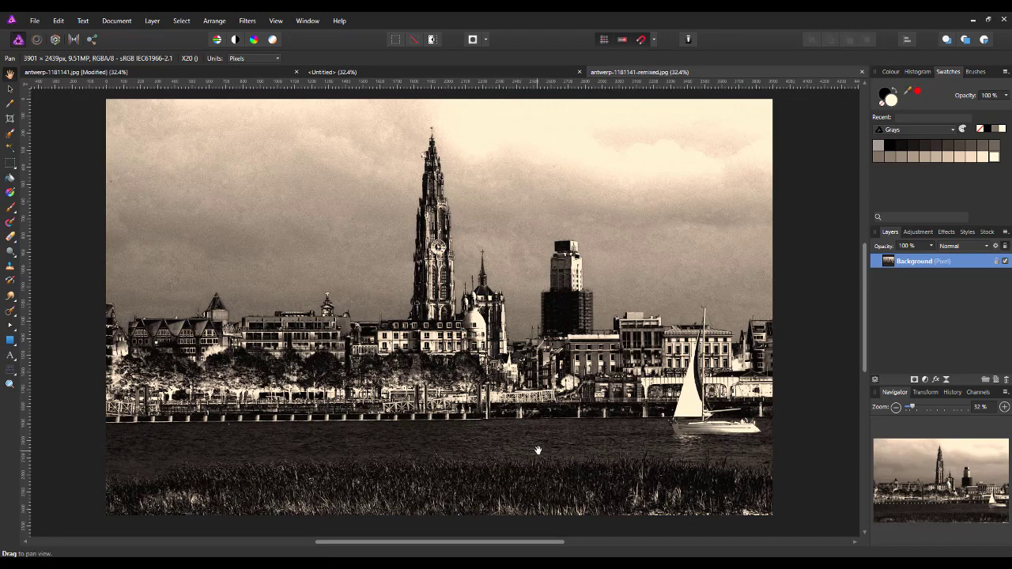
left_click(188, 74)
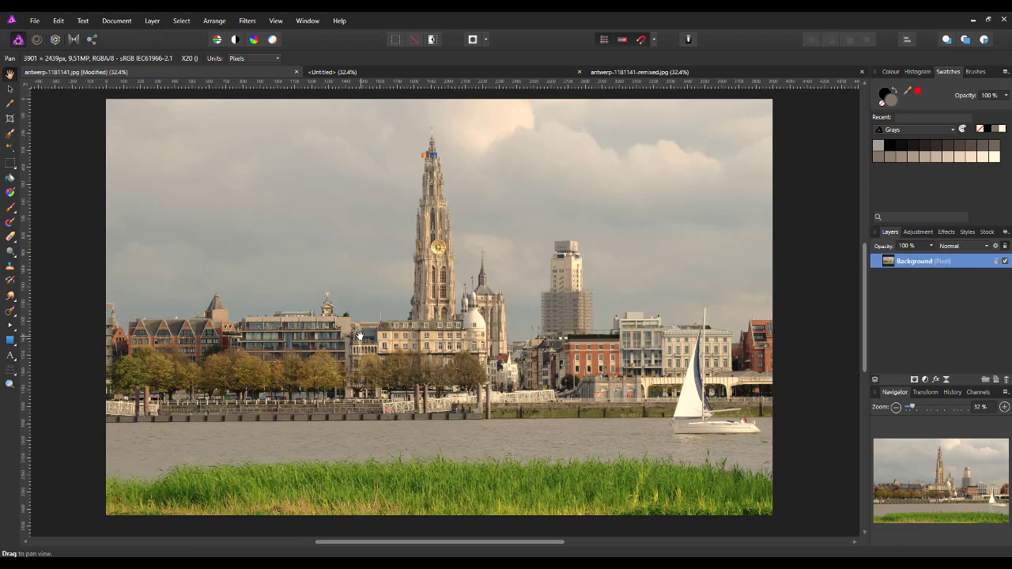
left_click(352, 76)
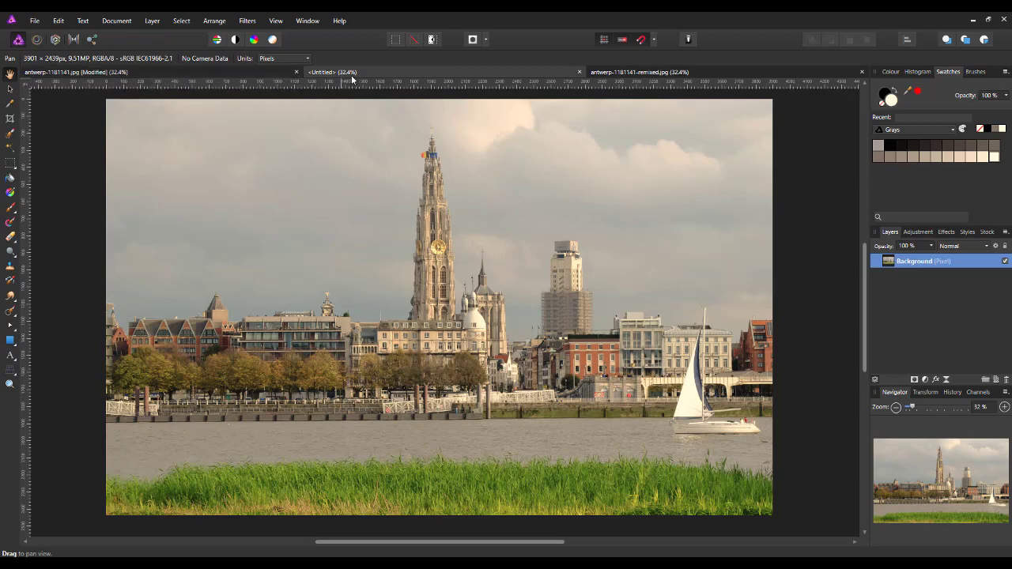
- Add a Black & White adjustment to antwerp-1181141.jpg with default values and merge it into the Background layer
left_click(269, 74)
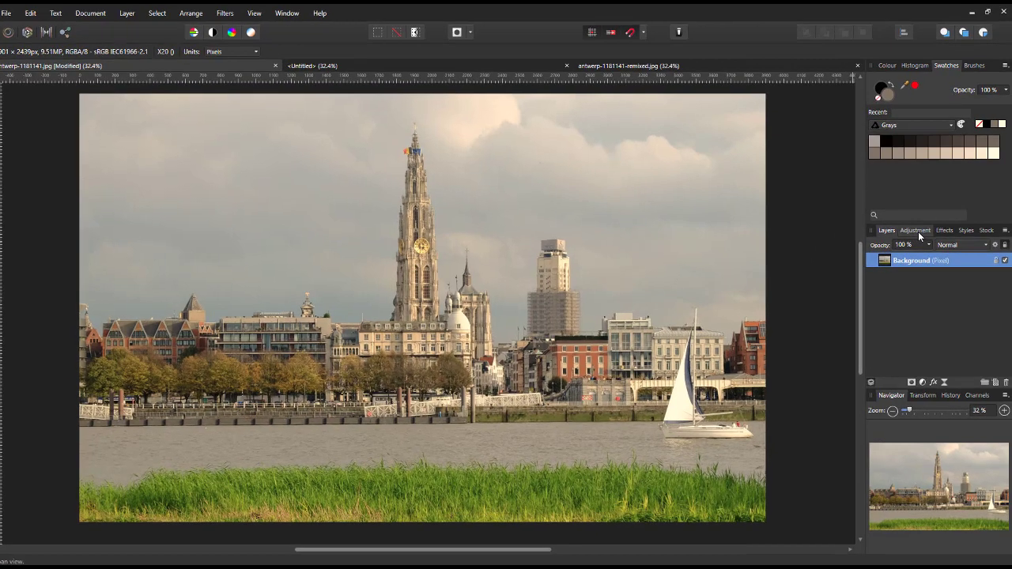
left_click(918, 231)
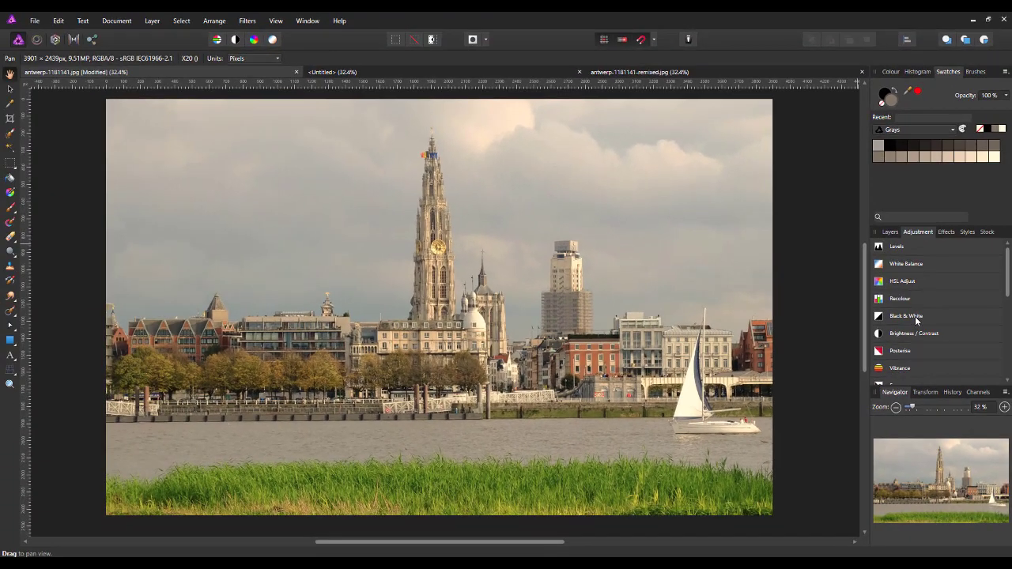
left_click(915, 317)
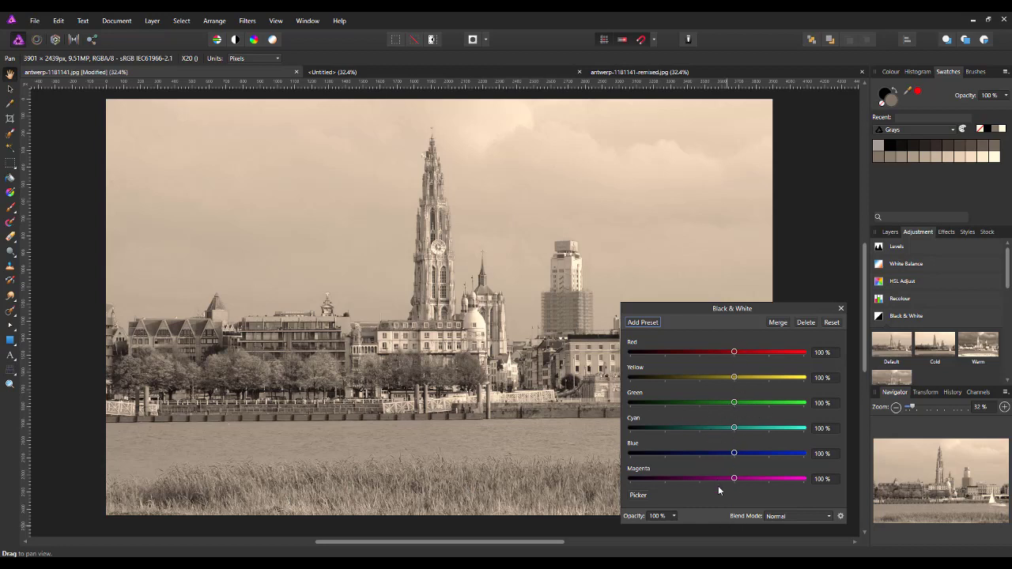
left_click(778, 323)
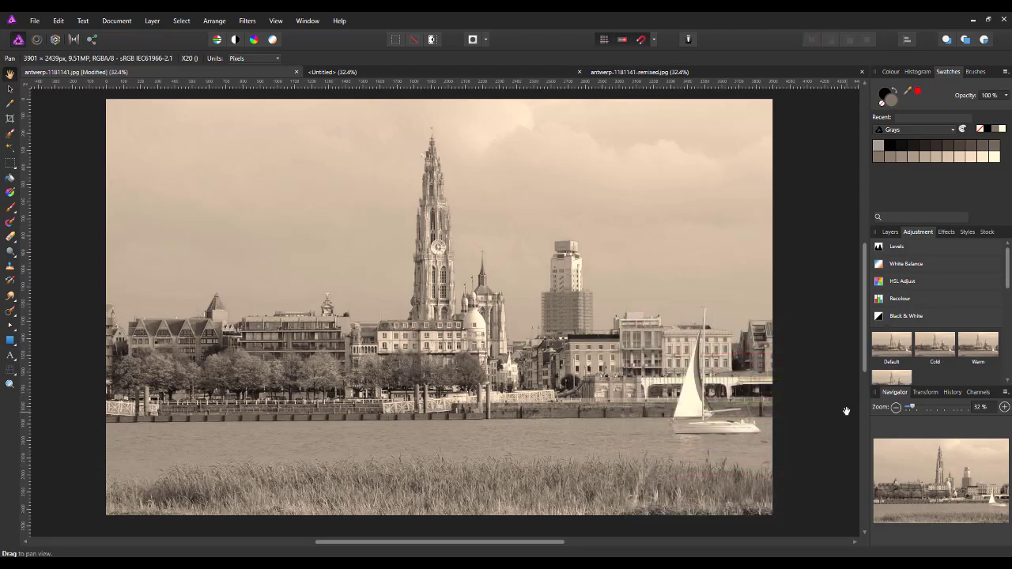
- Add an HSL adjustment with Saturation Shift -100% to the untitled document and merge it into the photo
left_click(402, 74)
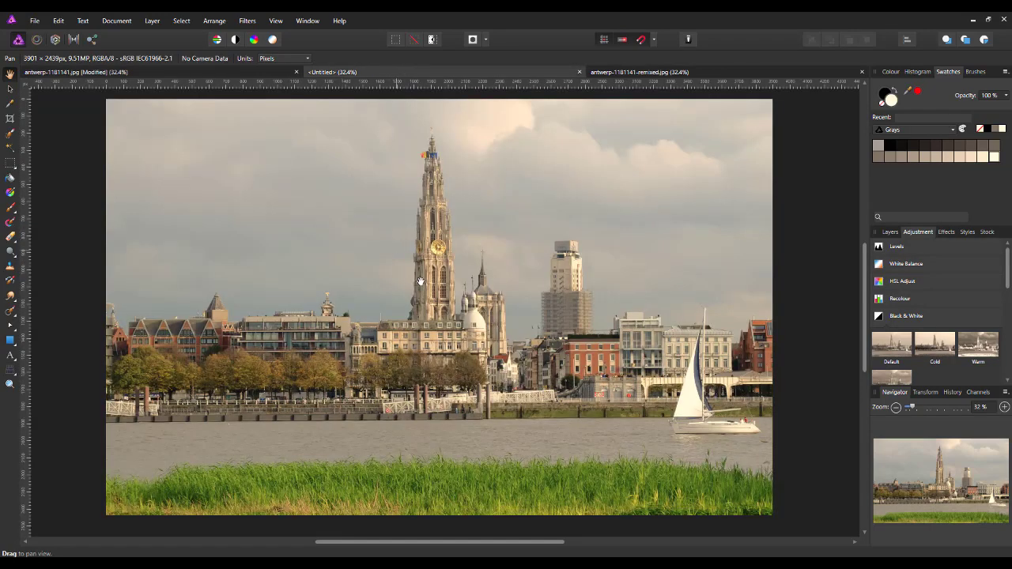
left_click(902, 281)
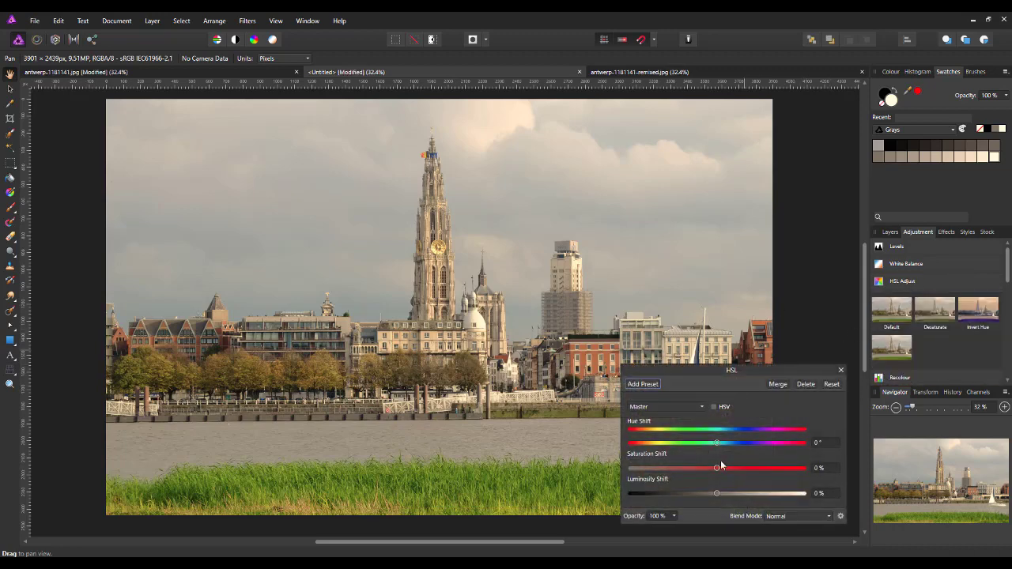
left_click_drag(718, 470, 612, 471)
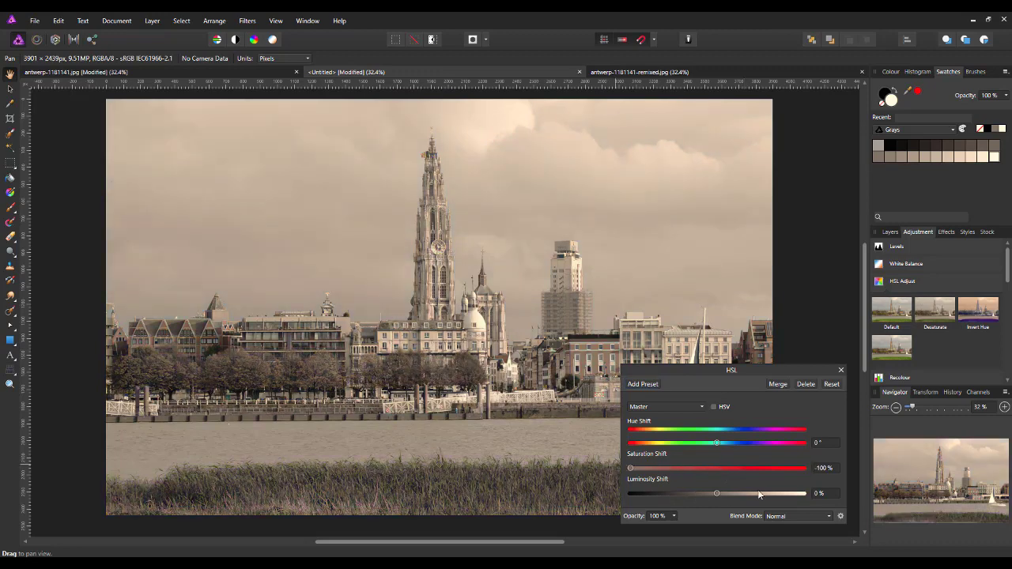
left_click(777, 384)
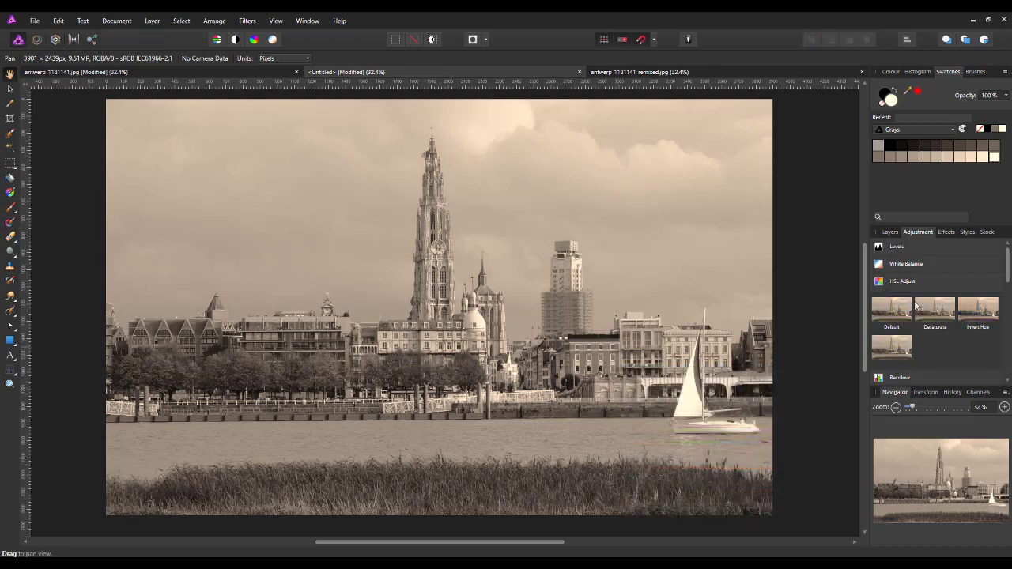
- Rename the untitled document's Background layer to hsl
left_click(891, 232)
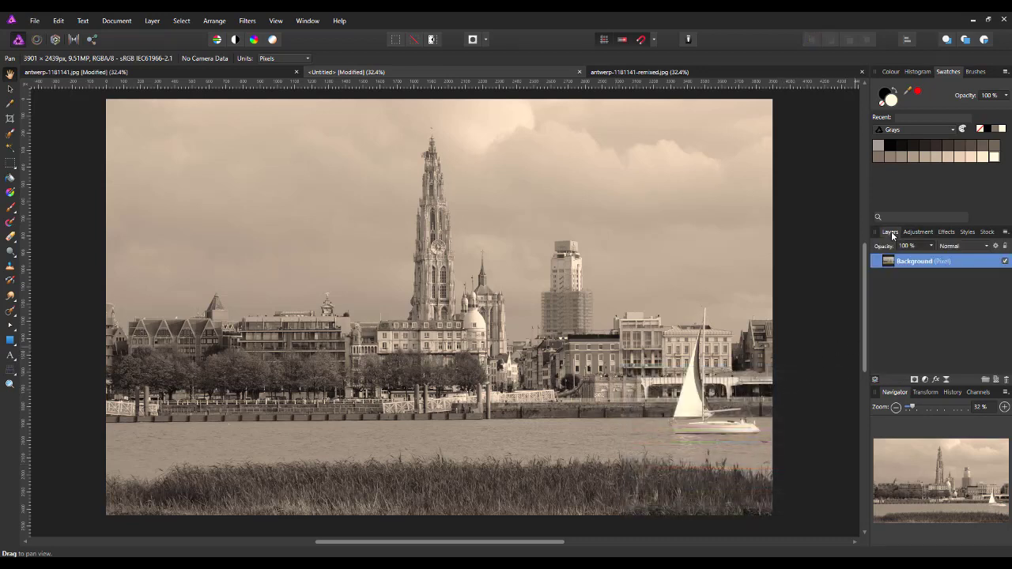
double_click(921, 262)
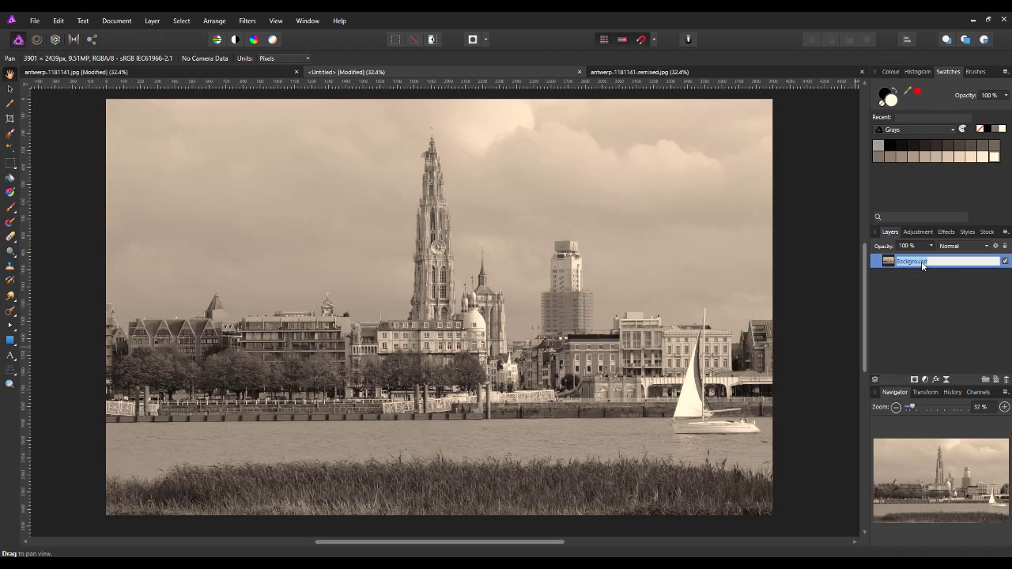
type("ns")
key("Return")
- Rename the Background layer of antwerp-1181141.jpg to BnW
left_click(245, 72)
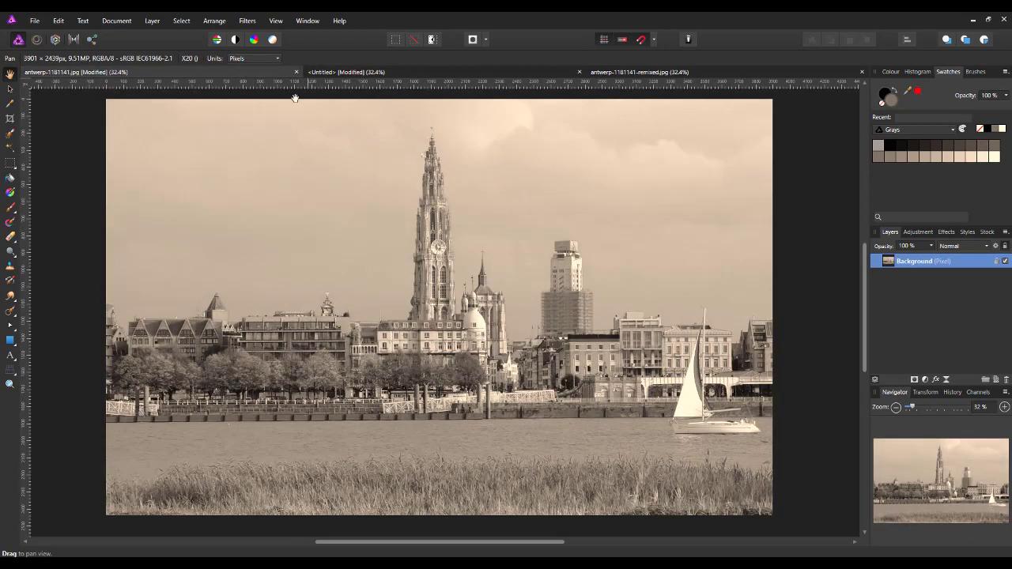
double_click(909, 262)
type("S")
type("&W")
key("Return")
- Duplicate the BnW layer in antwerp-1181141.jpg
left_click(423, 72)
right_click(929, 260)
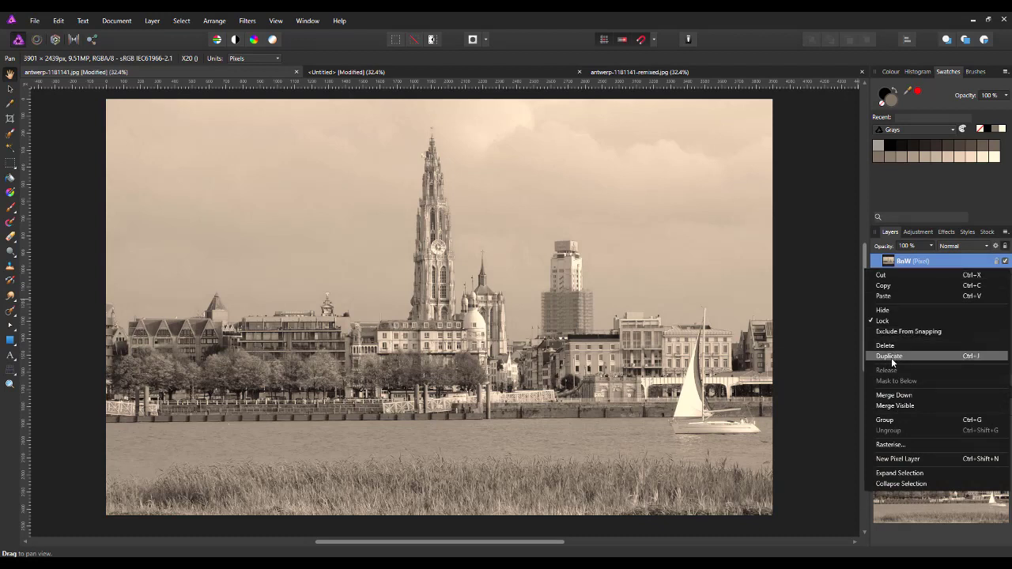
left_click(964, 358)
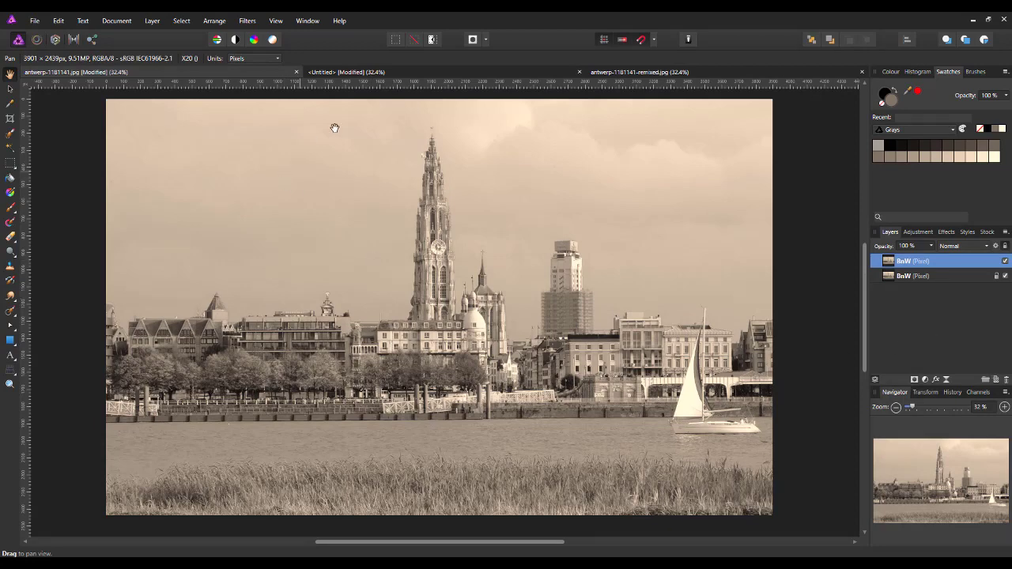
- Duplicate the hsl layer in the untitled document and invert the upper copy
left_click(453, 71)
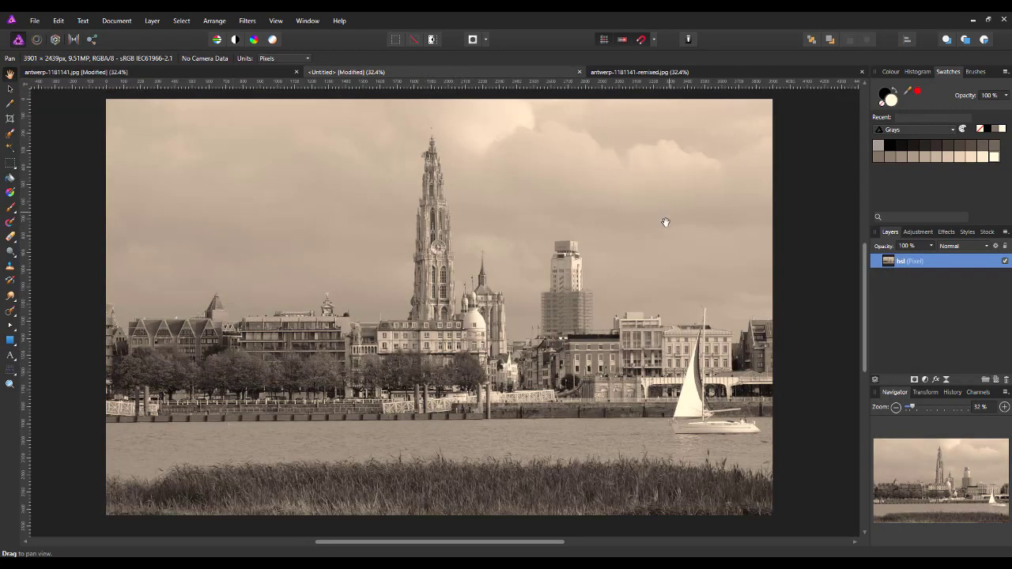
left_click(151, 22)
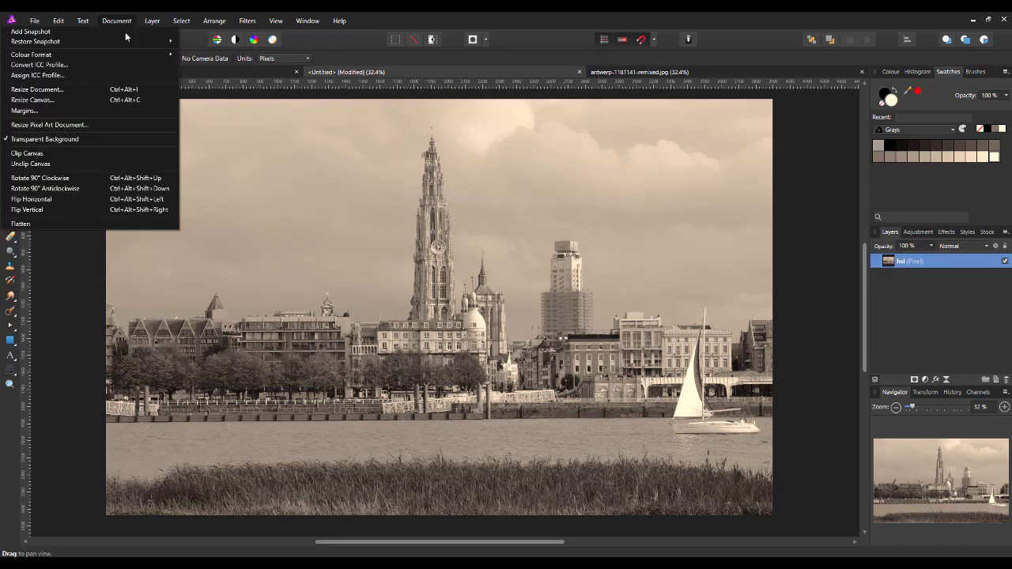
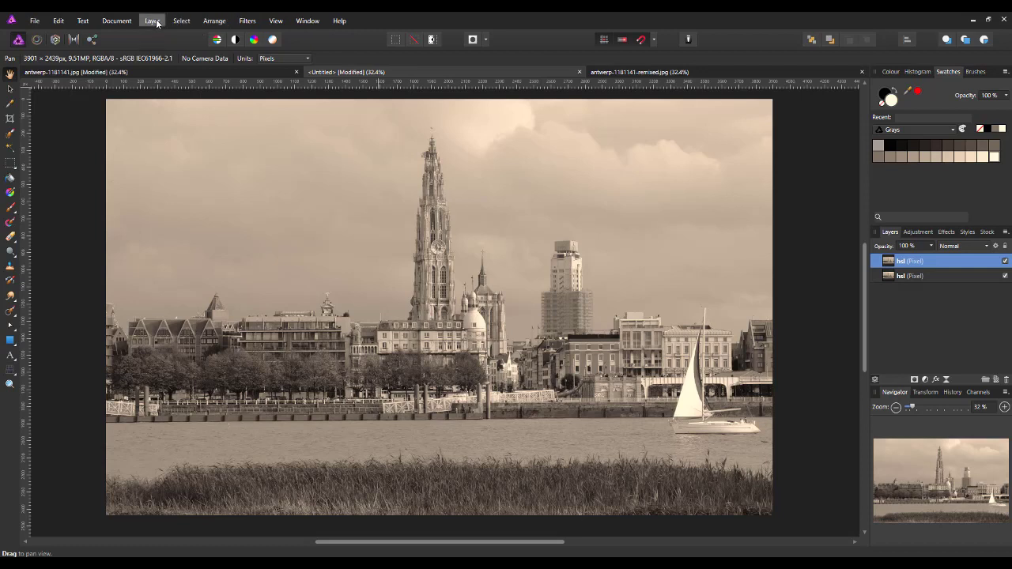
left_click(157, 23)
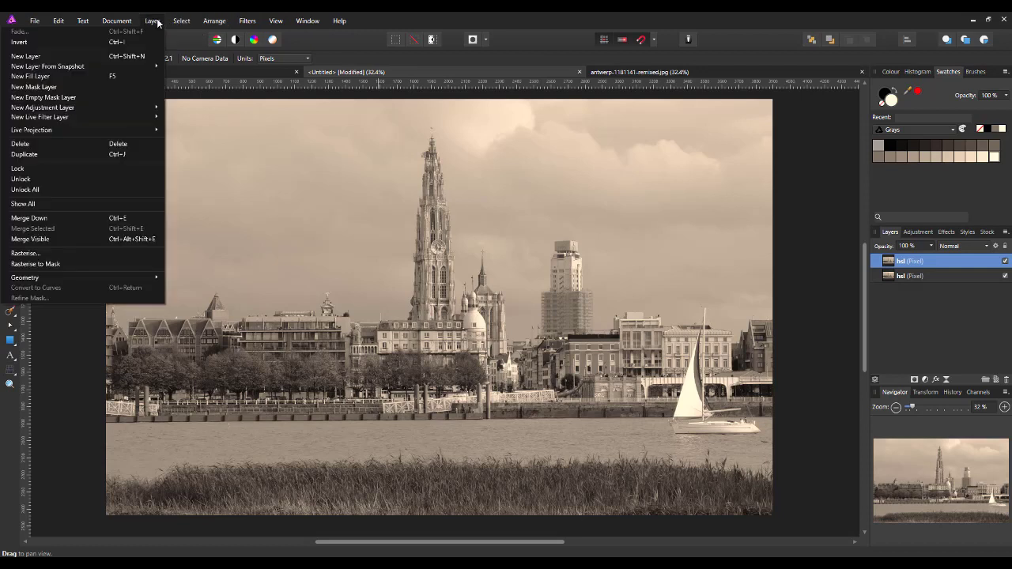
left_click(122, 41)
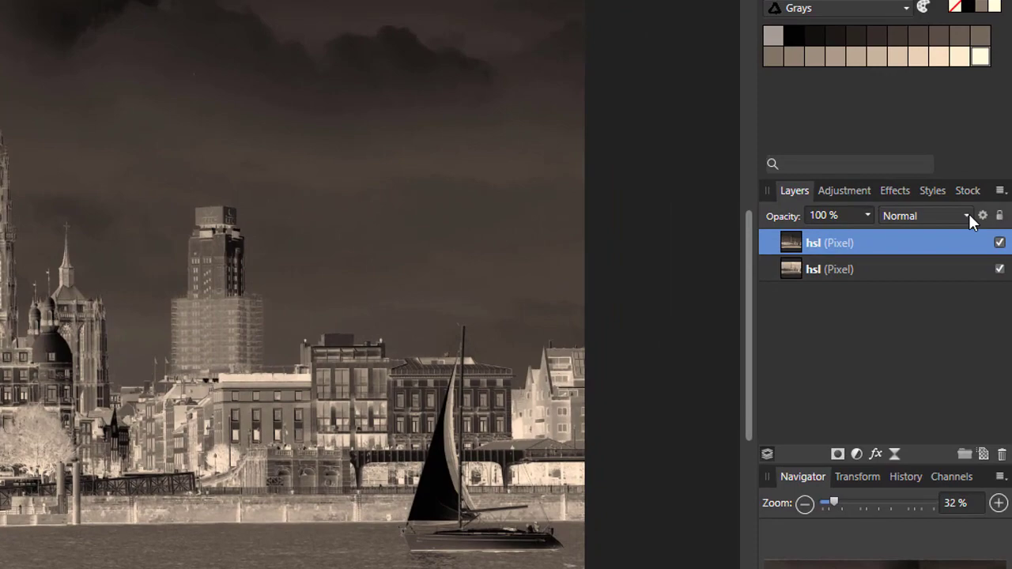
- Set the blend mode of the inverted hsl layer to Difference
left_click(969, 214)
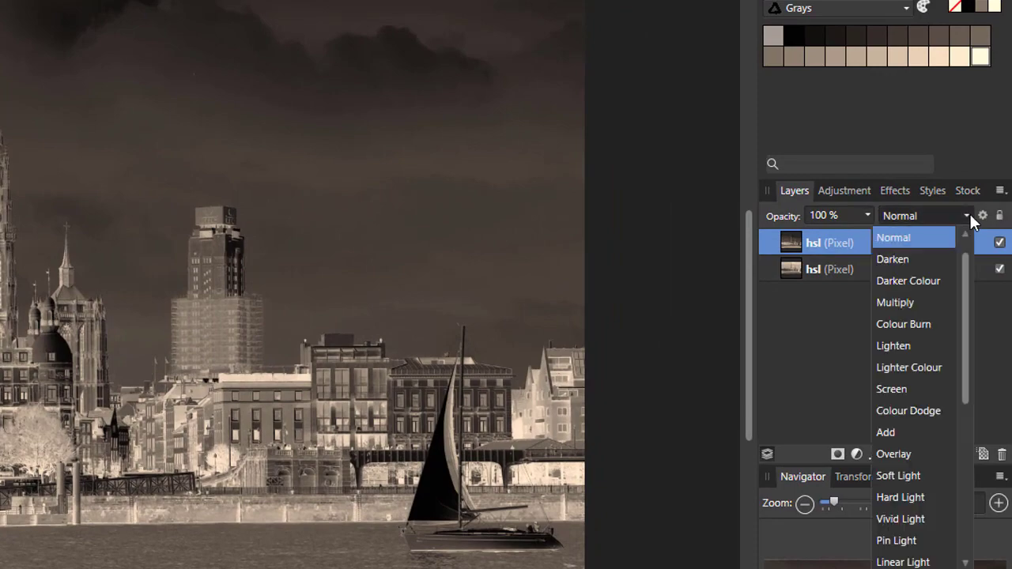
scroll(969, 294, "down", 1)
scroll(971, 316, "down", 3)
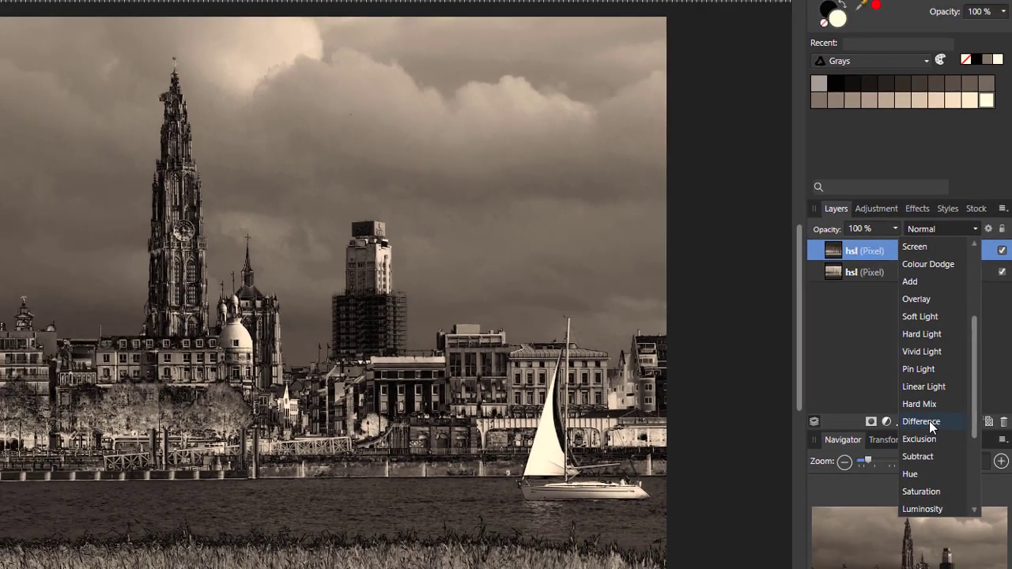
left_click(913, 454)
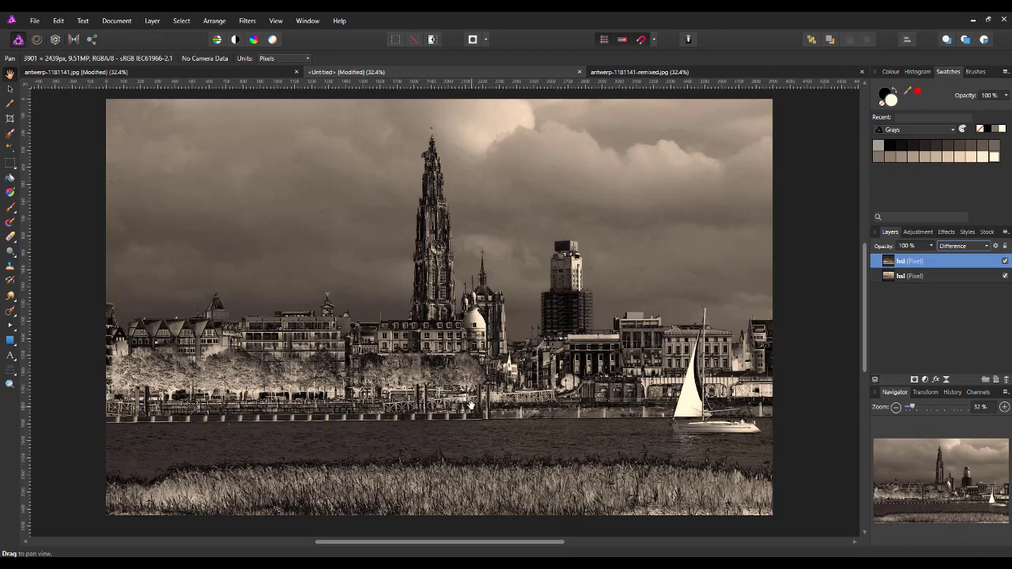
- Invert the upper BnW layer in antwerp-1181141.jpg and set its blend mode to Difference
left_click(213, 71)
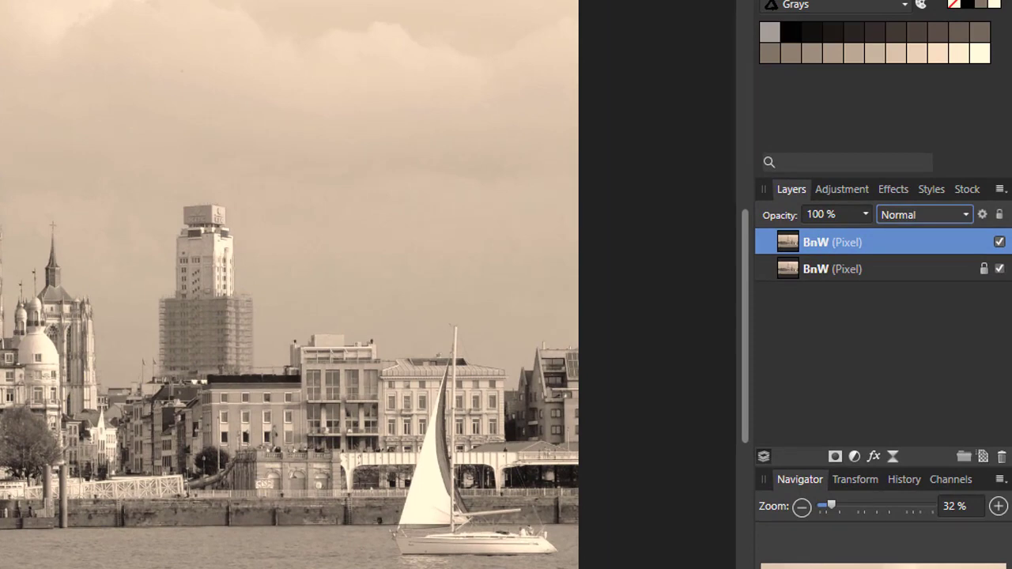
key("ctrl+i")
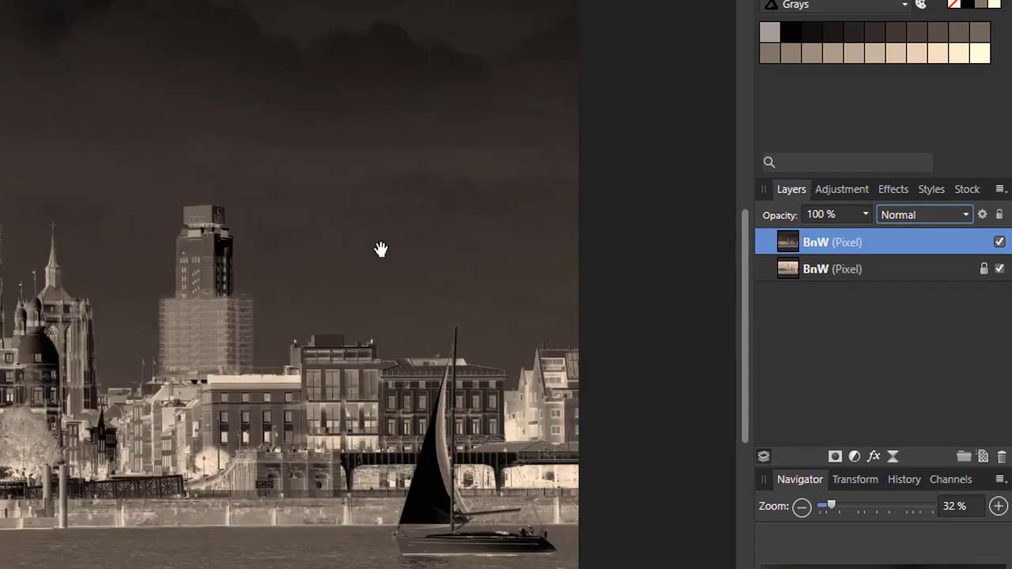
left_click(968, 209)
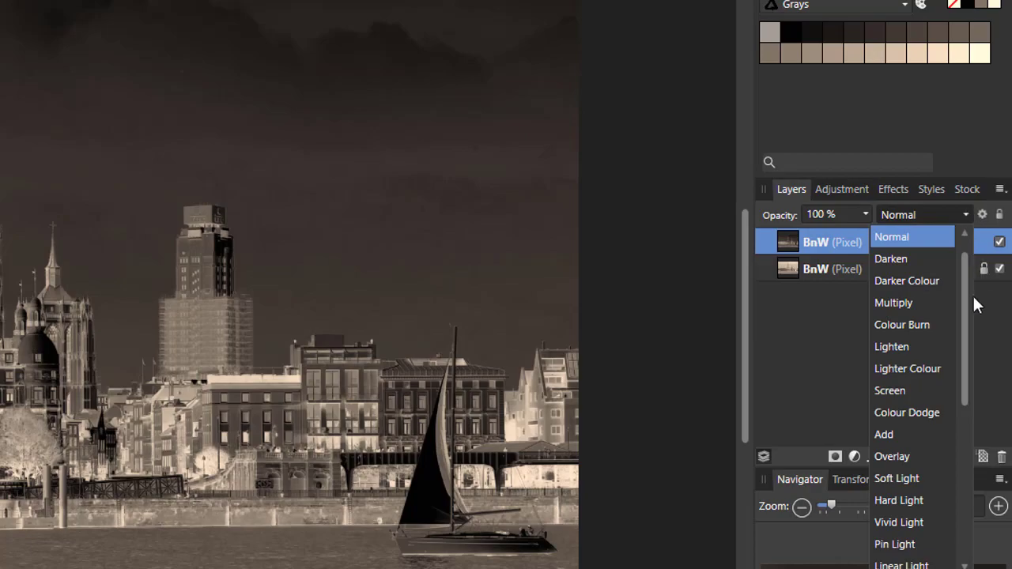
scroll(971, 348, "down", 2)
scroll(970, 374, "down", 3)
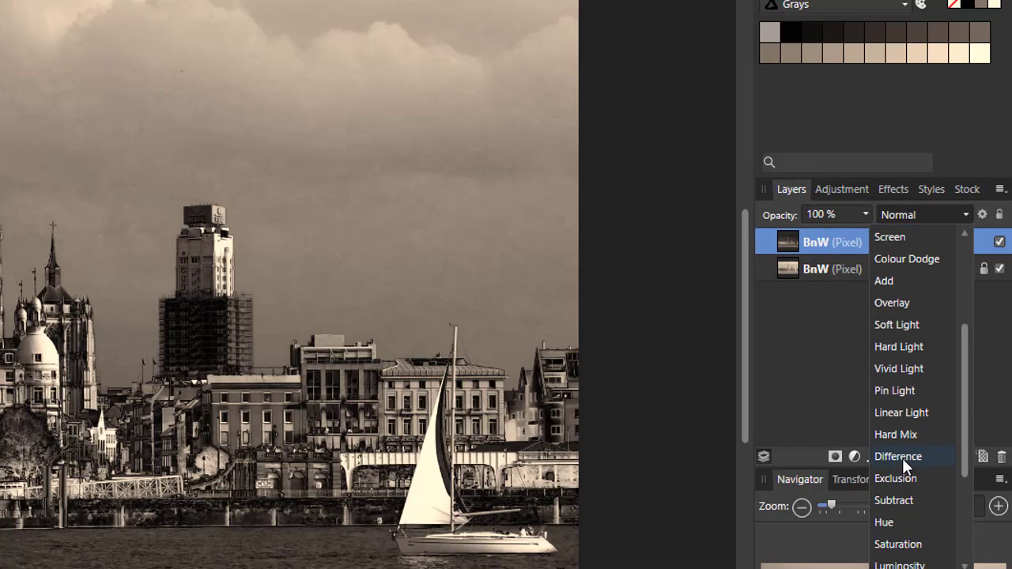
left_click(902, 458)
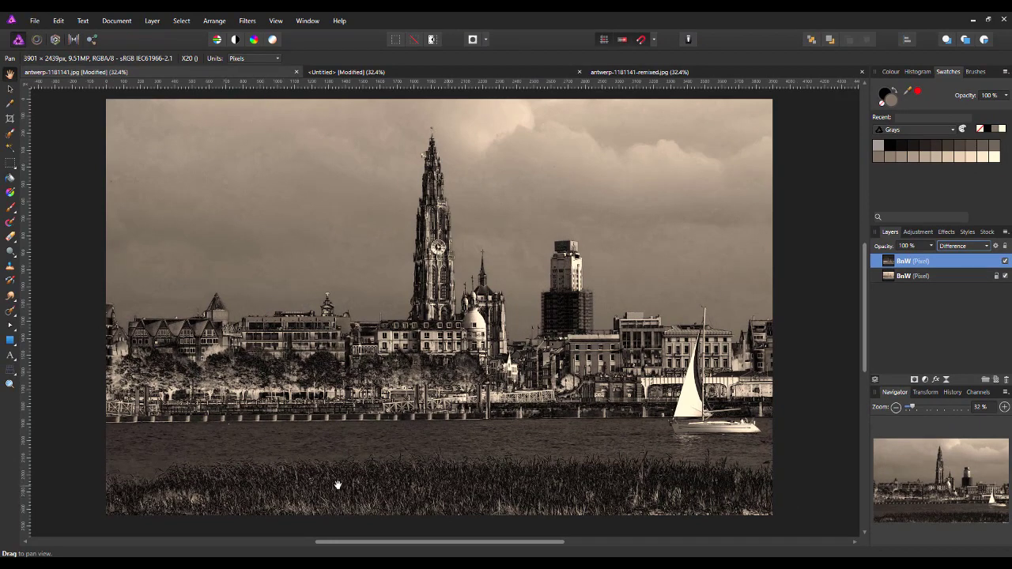
- Merge the visible layers of antwerp-1181141.jpg into a new pixel layer above the BnW layers
left_click(378, 73)
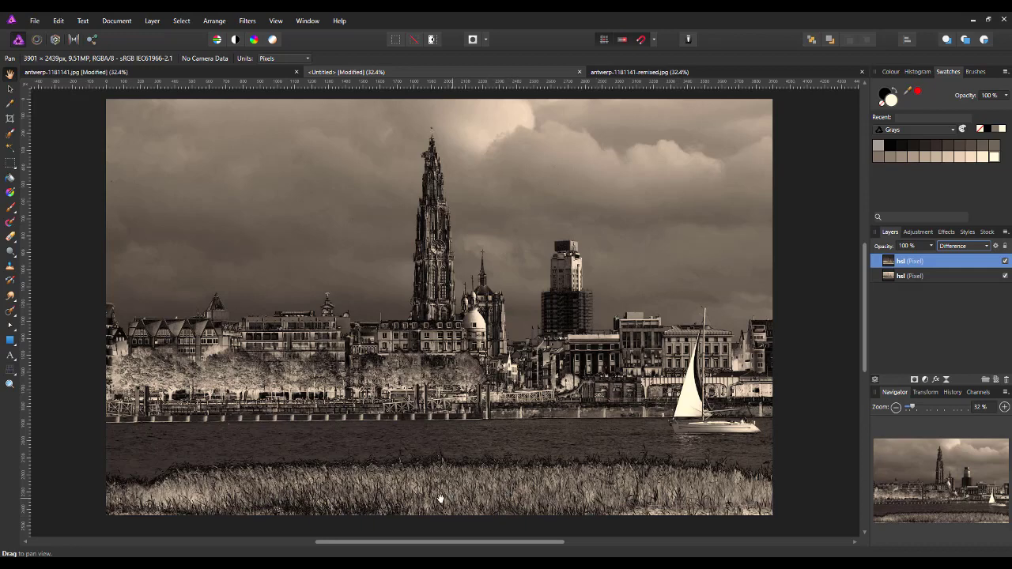
left_click(141, 71)
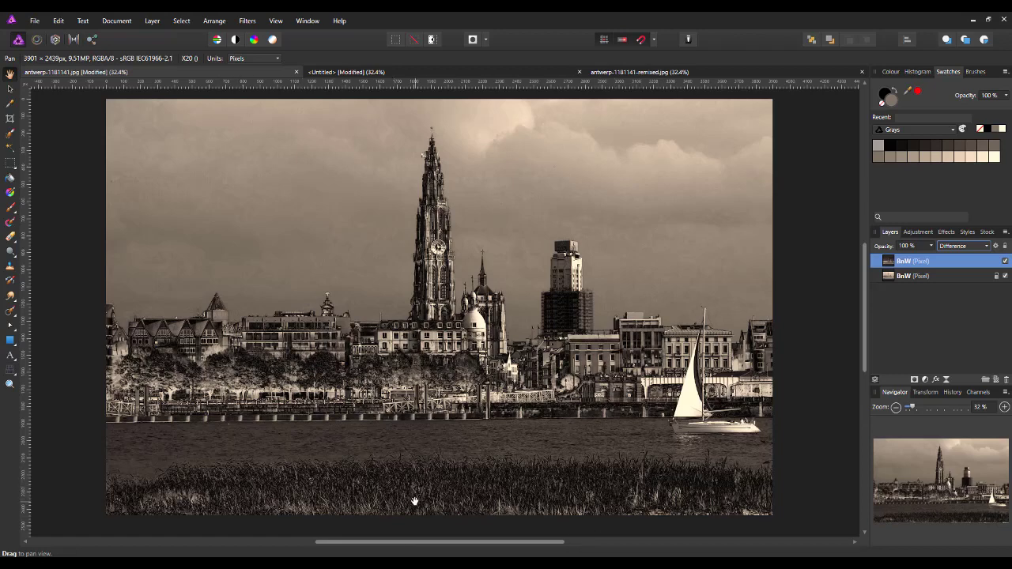
right_click(938, 263)
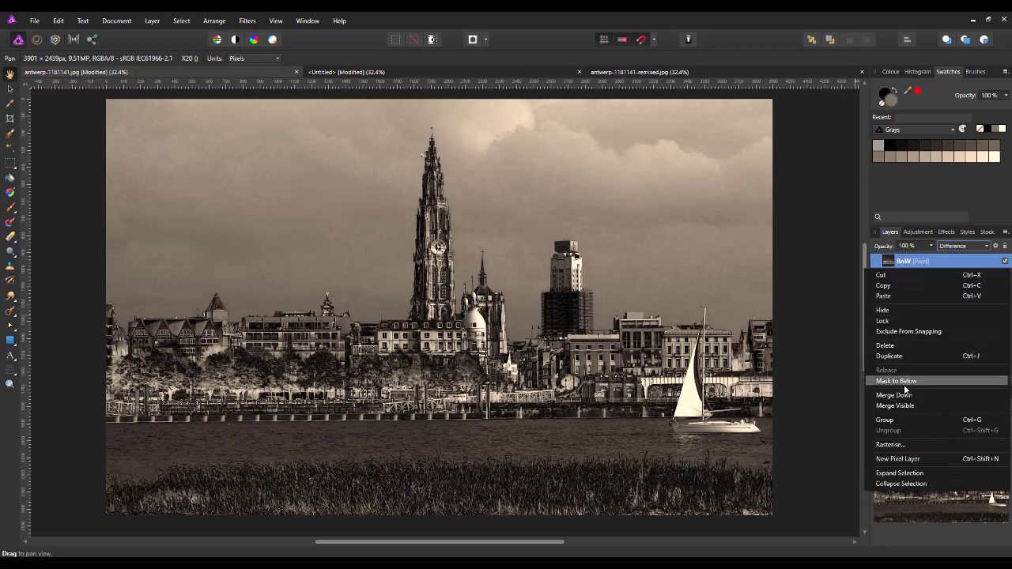
left_click(900, 407)
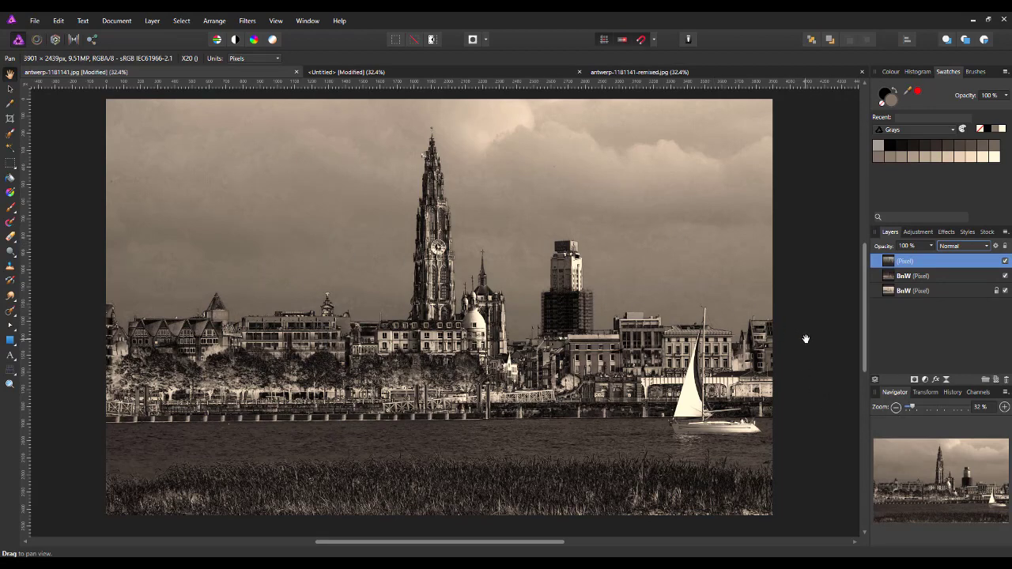
- Merge the untitled document's visible layers into a new pixel layer above the hsl layers
left_click(396, 73)
right_click(923, 262)
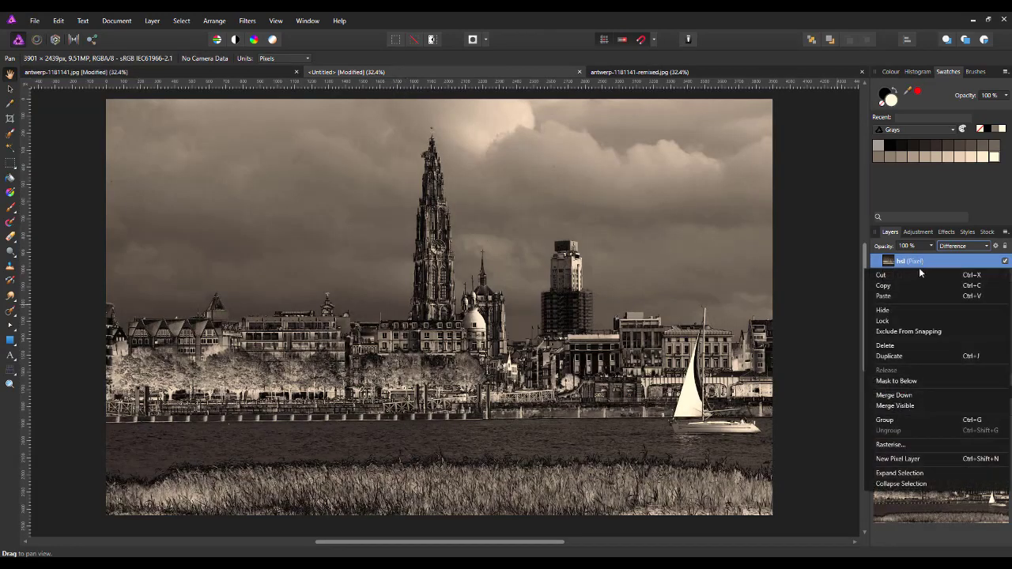
left_click(903, 407)
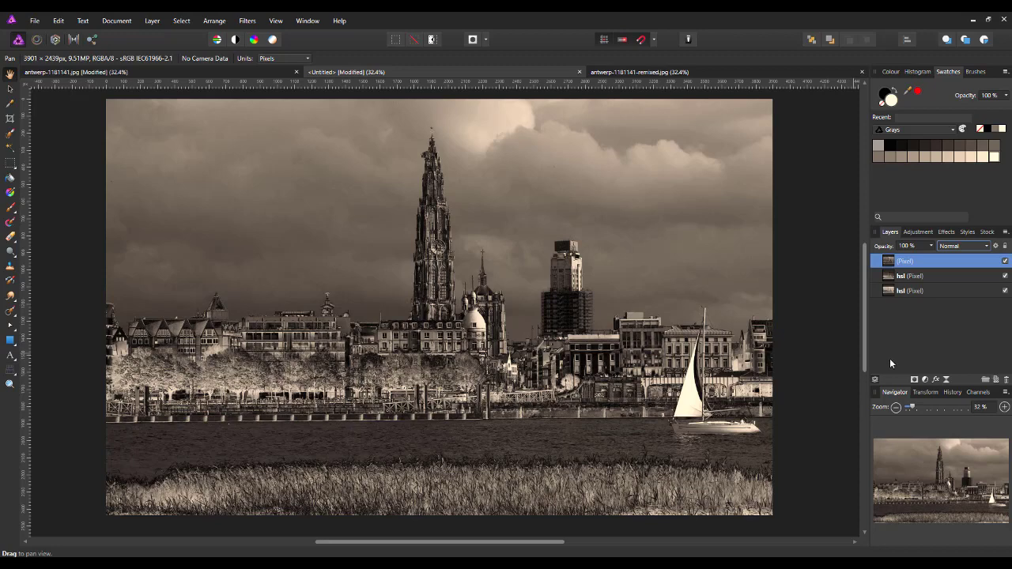
- Add a Levels adjustment to the untitled document with the black level at 2% and a slightly lowered white level
left_click(918, 233)
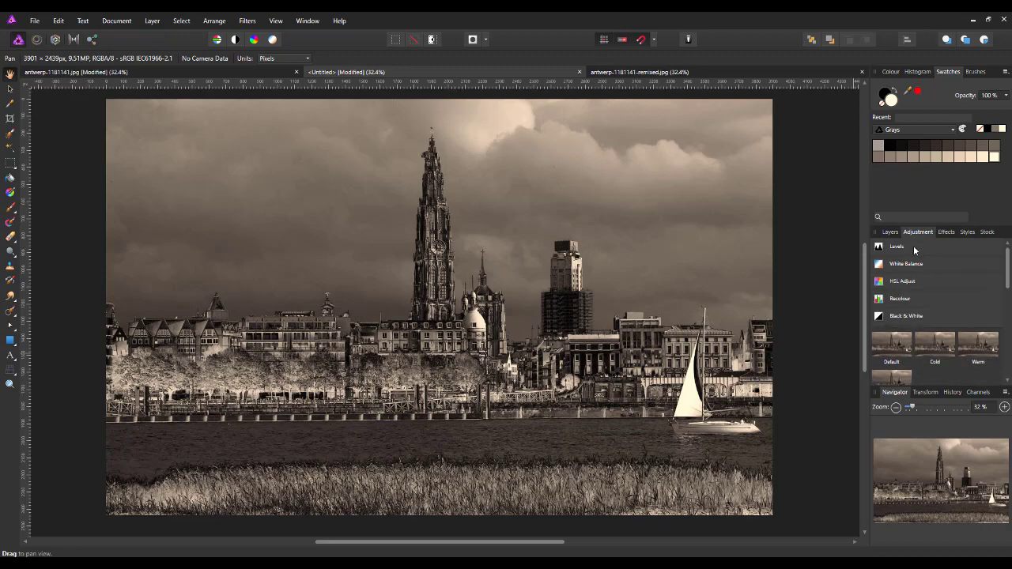
left_click(916, 246)
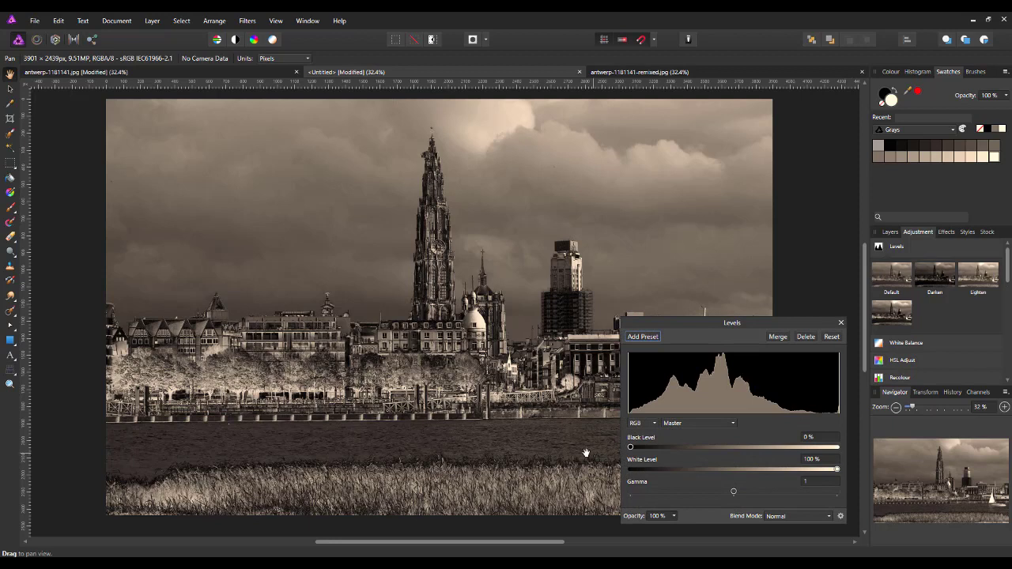
left_click_drag(630, 449, 634, 450)
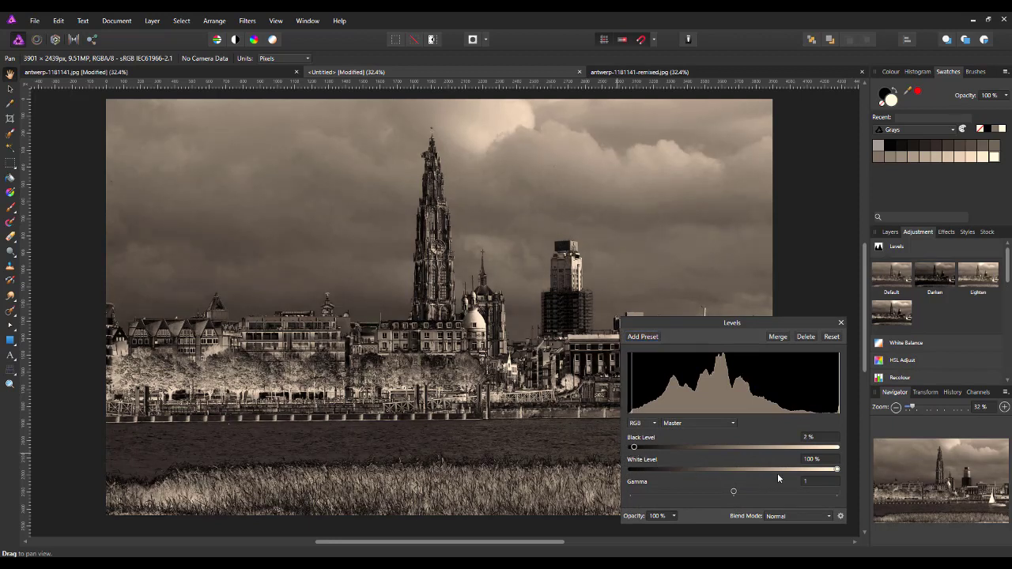
left_click_drag(838, 472, 833, 472)
left_click(840, 323)
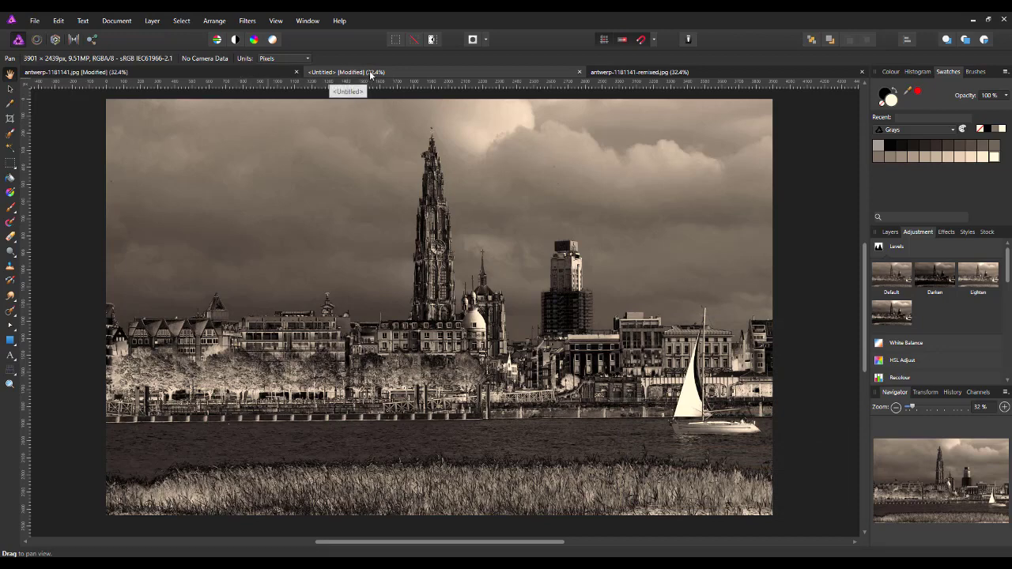
- In antwerp-1181141.jpg, add a Levels adjustment above the merged layer with black level 3% and white level 98%
left_click(275, 72)
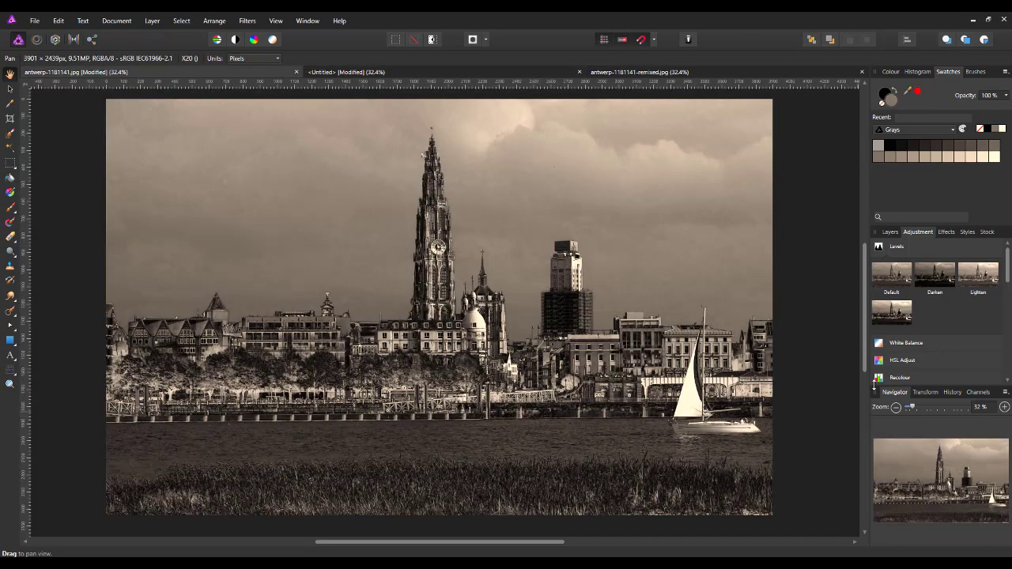
left_click(896, 245)
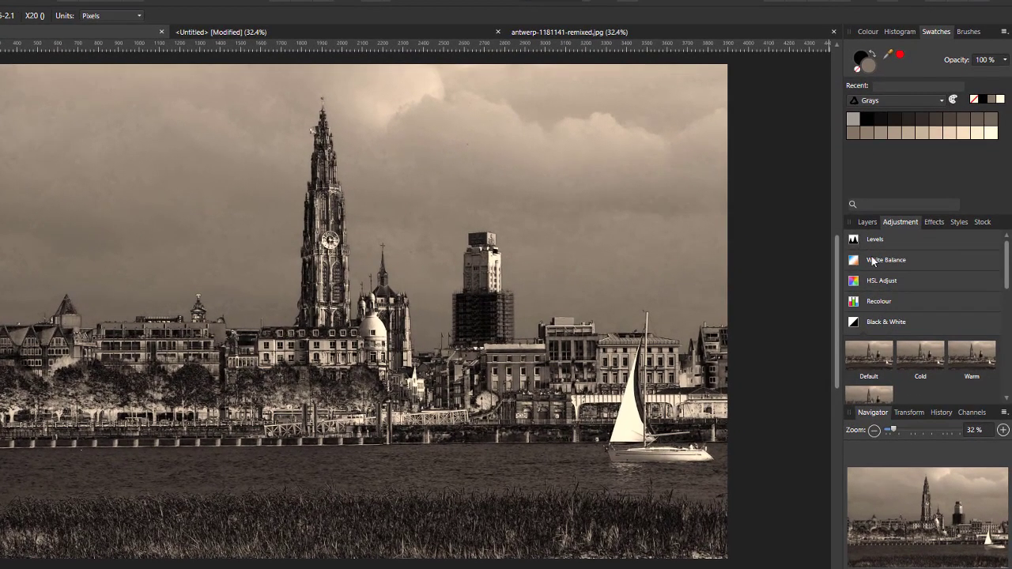
left_click(877, 226)
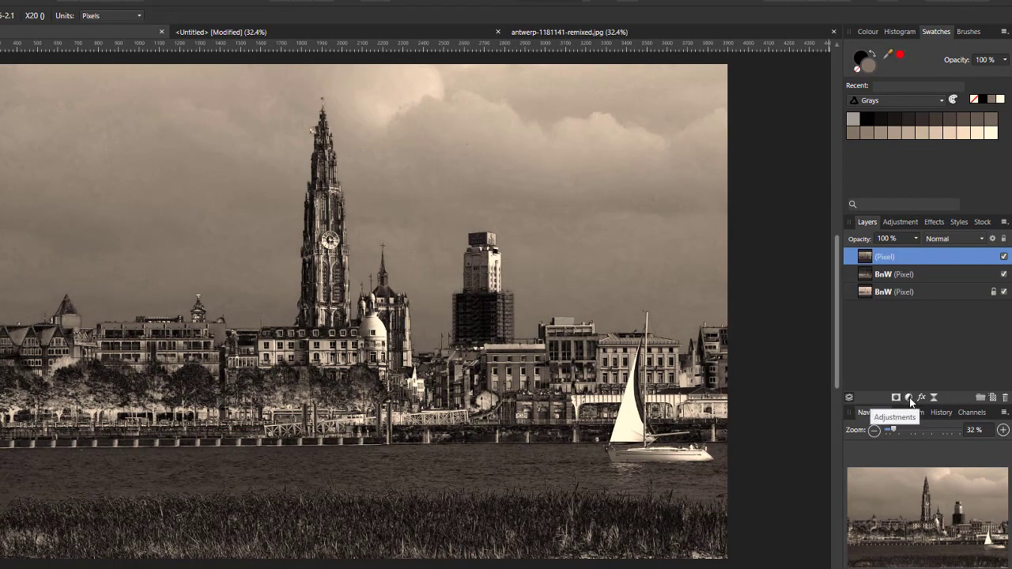
left_click(909, 399)
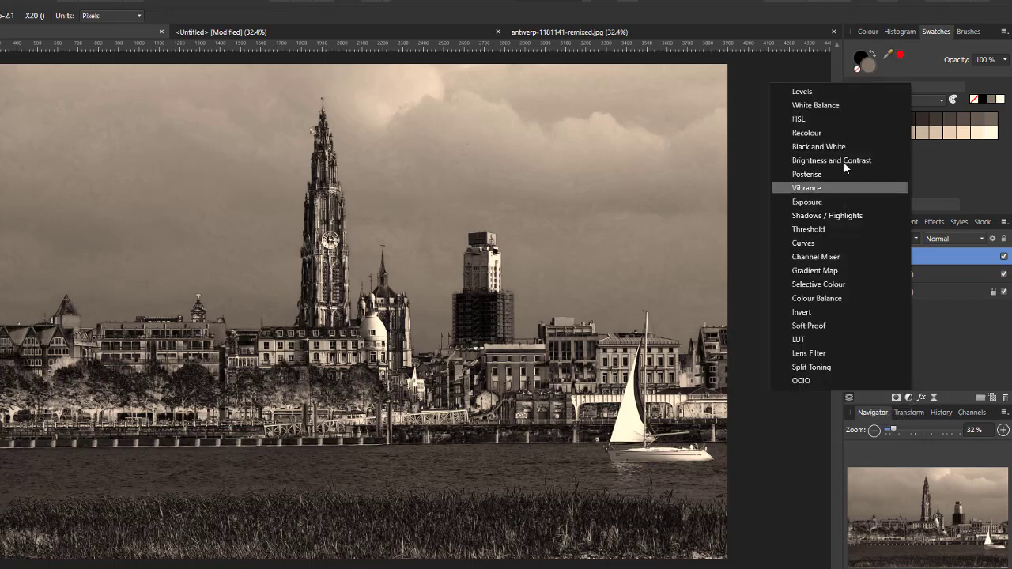
left_click(802, 92)
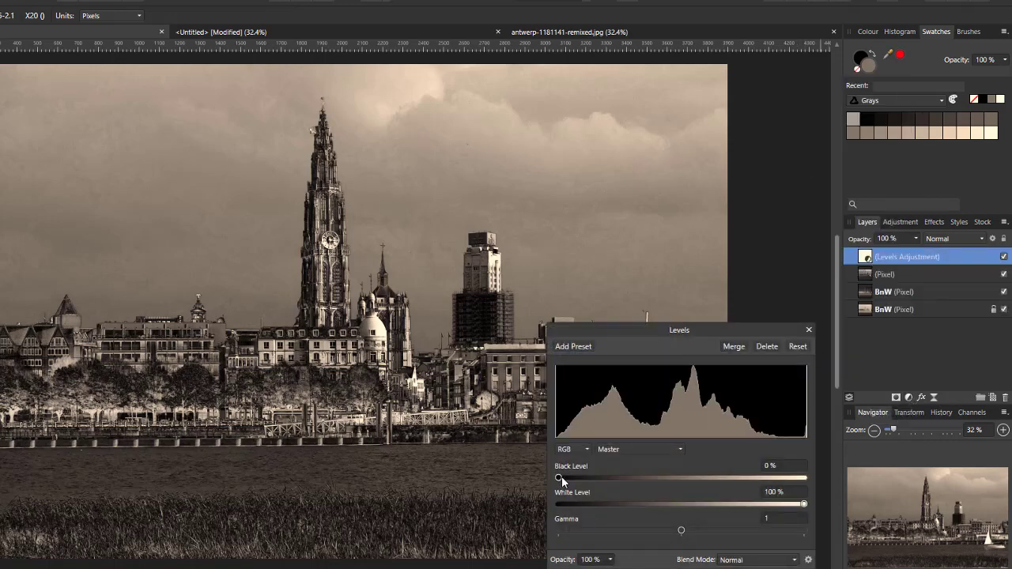
left_click_drag(560, 479, 566, 479)
left_click_drag(805, 507, 800, 507)
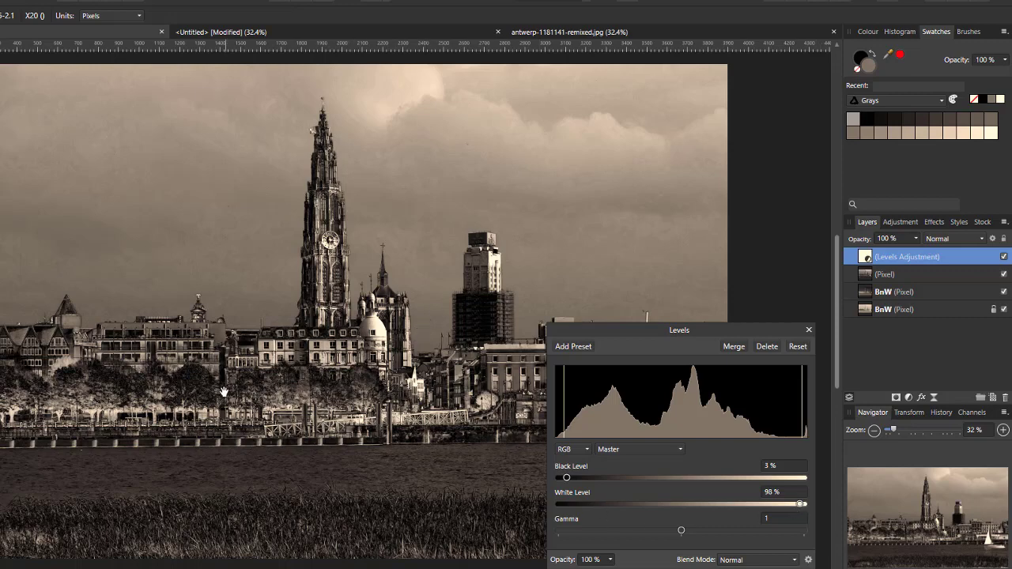
left_click(810, 329)
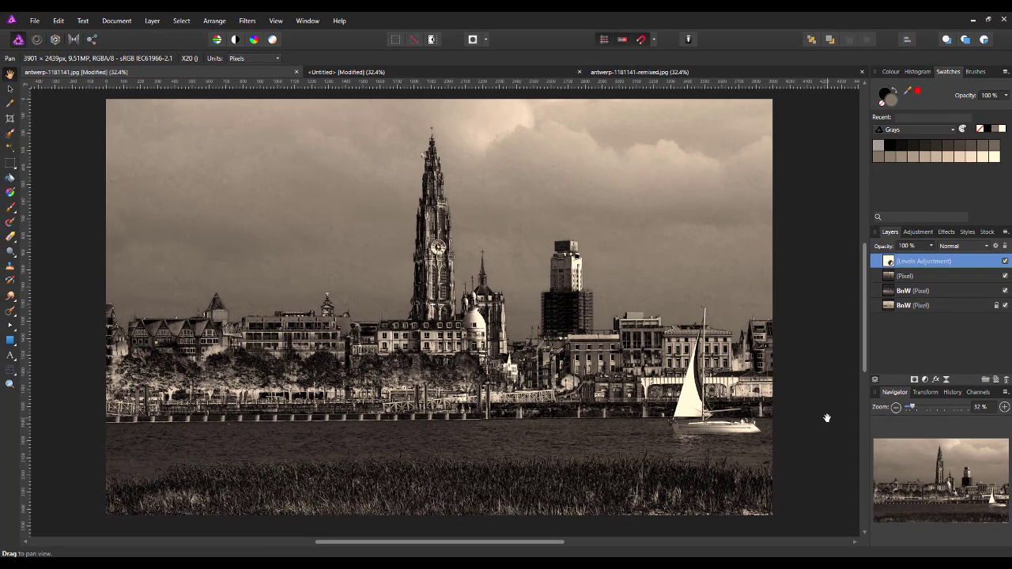
- Add a new pixel layer above the Levels adjustment in antwerp-1181141.jpg and flood fill it with mid-grey
left_click(997, 381)
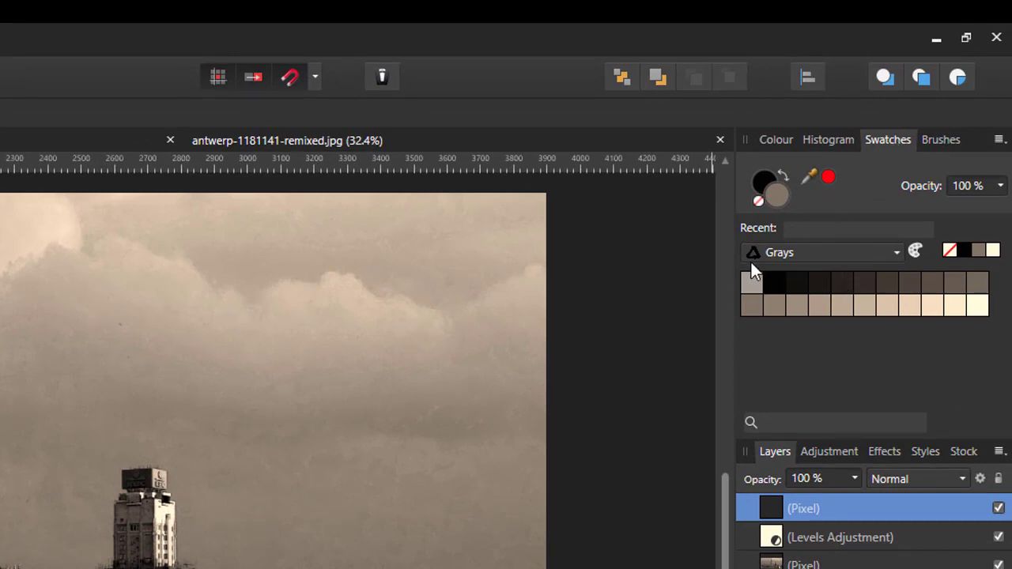
left_click(899, 254)
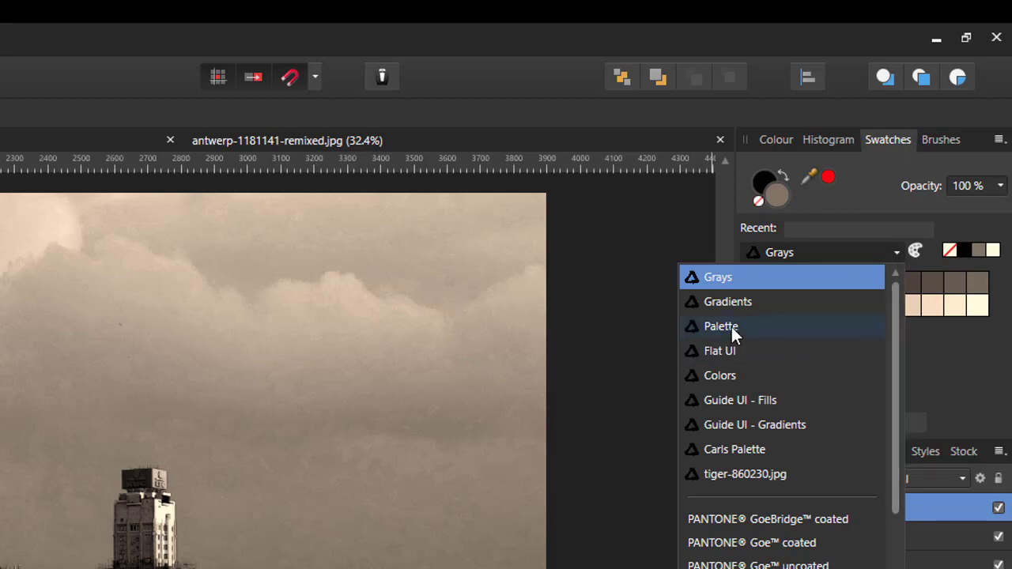
left_click(897, 254)
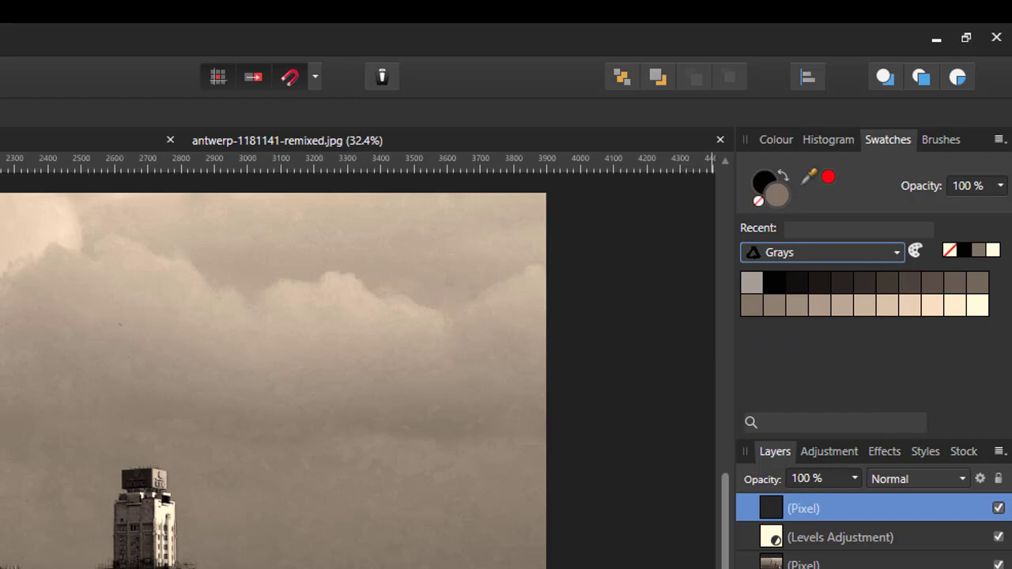
left_click(984, 254)
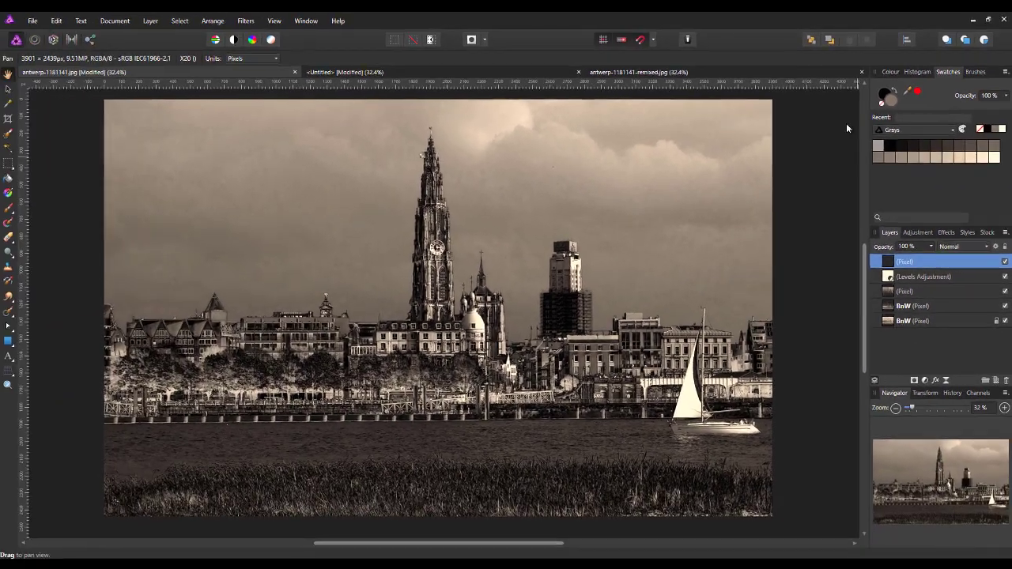
left_click(9, 178)
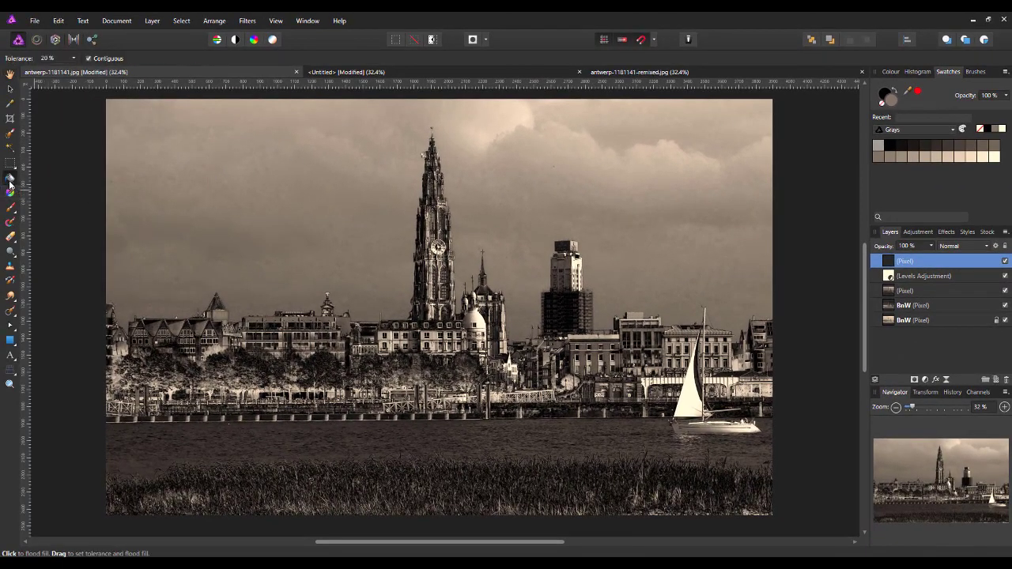
left_click(489, 383)
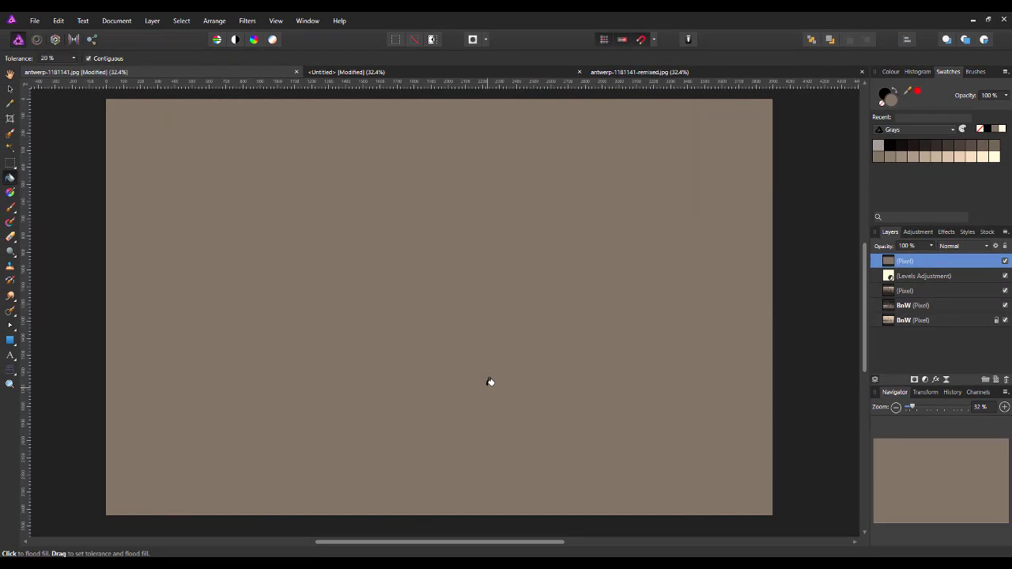
- In the untitled document, add a new pixel layer on top of the stack and flood fill it with mid-grey
left_click(471, 71)
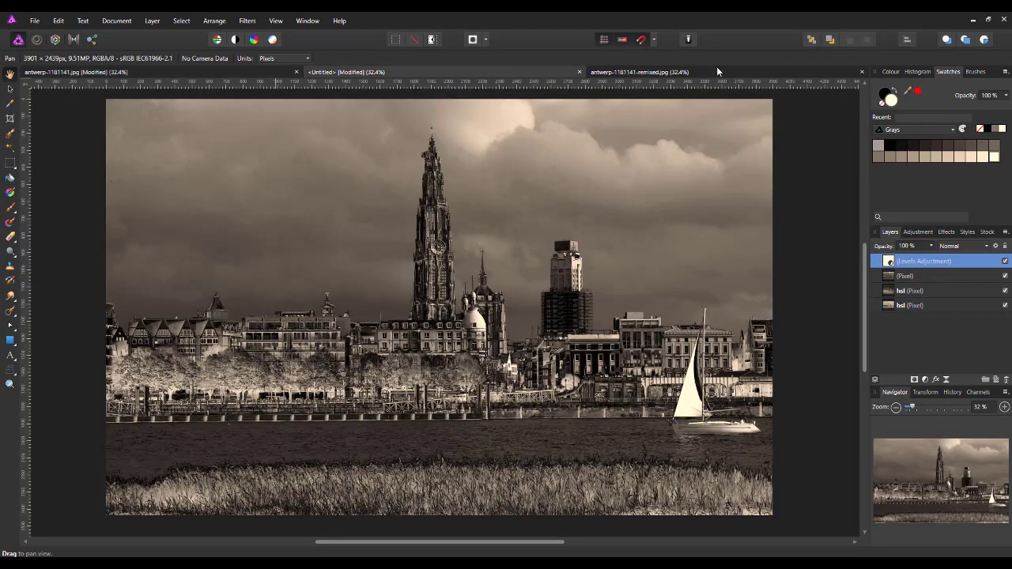
left_click(996, 381)
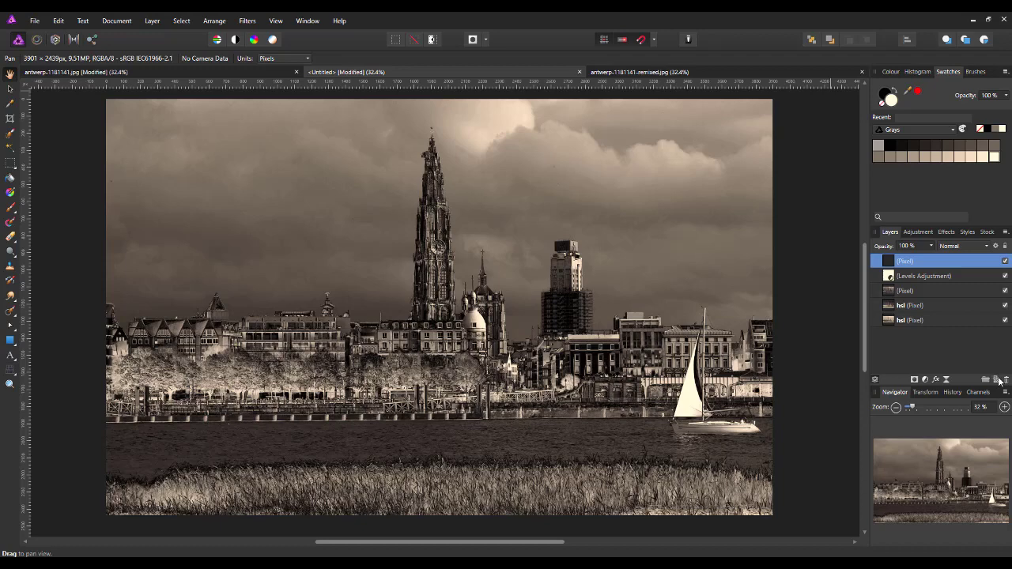
left_click(998, 131)
left_click(11, 179)
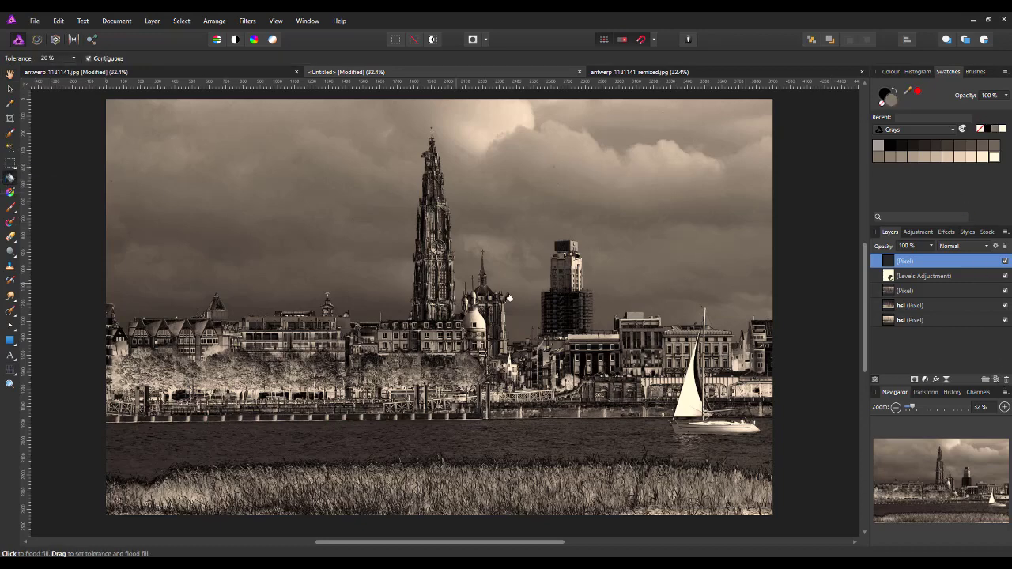
left_click(518, 518)
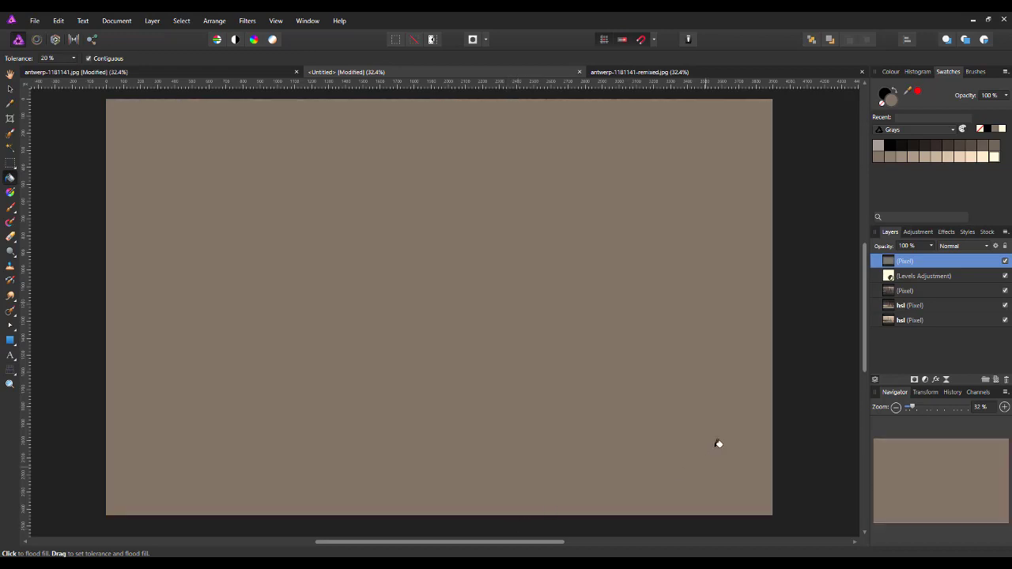
- Add 20% Gaussian monochromatic noise to the untitled document's grey layer
left_click(247, 21)
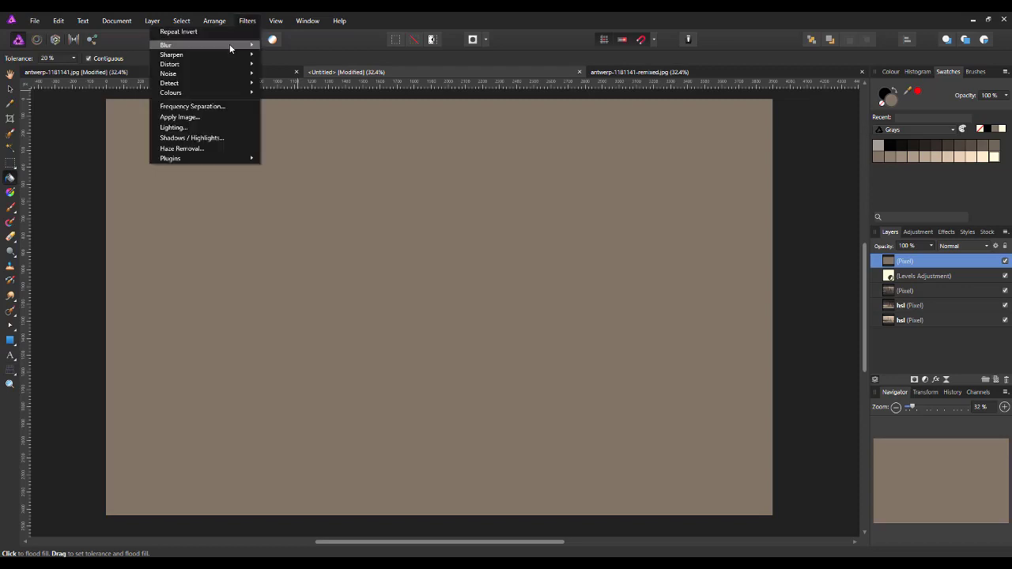
mouse_move(235, 73)
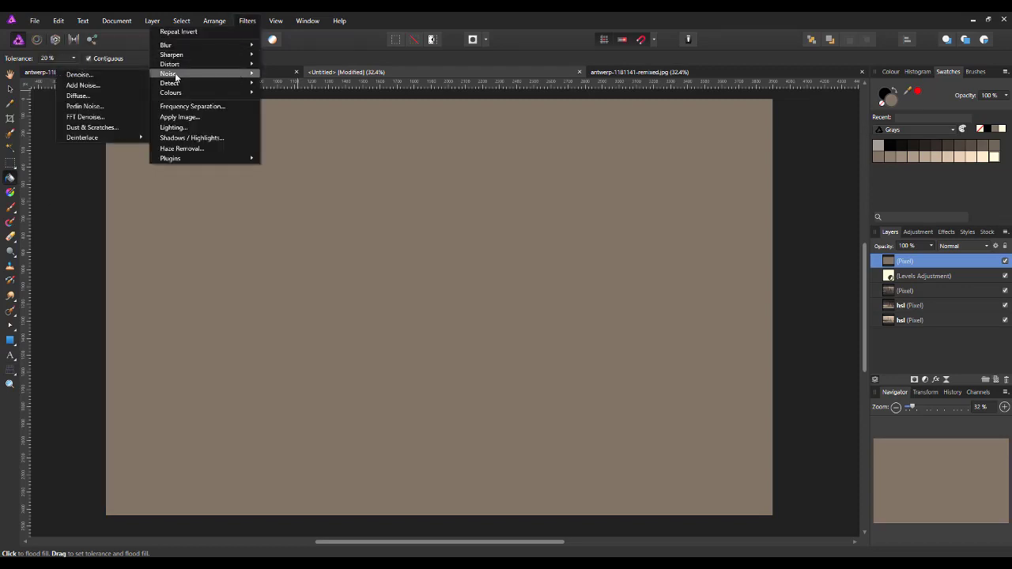
left_click(107, 86)
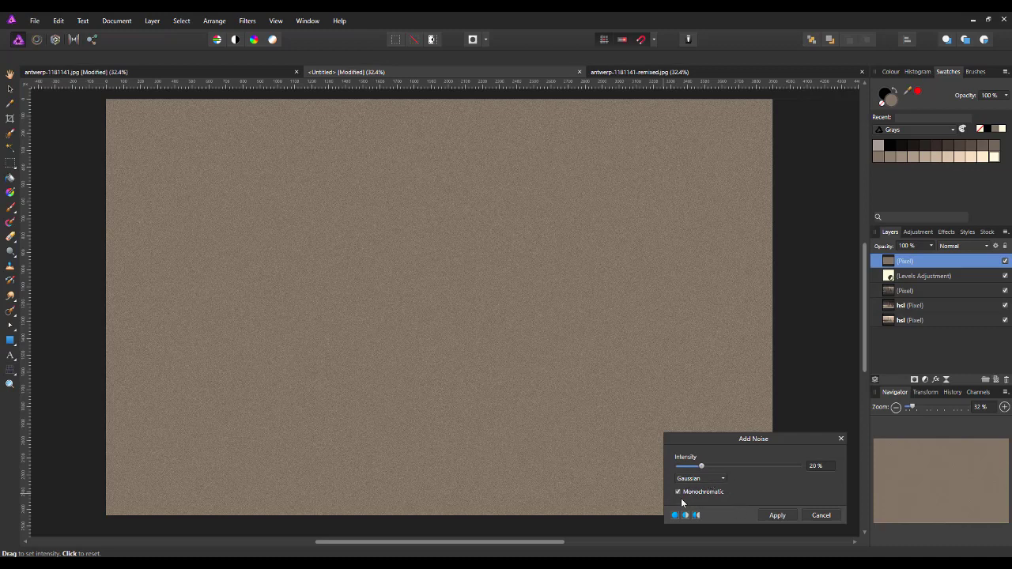
left_click(775, 515)
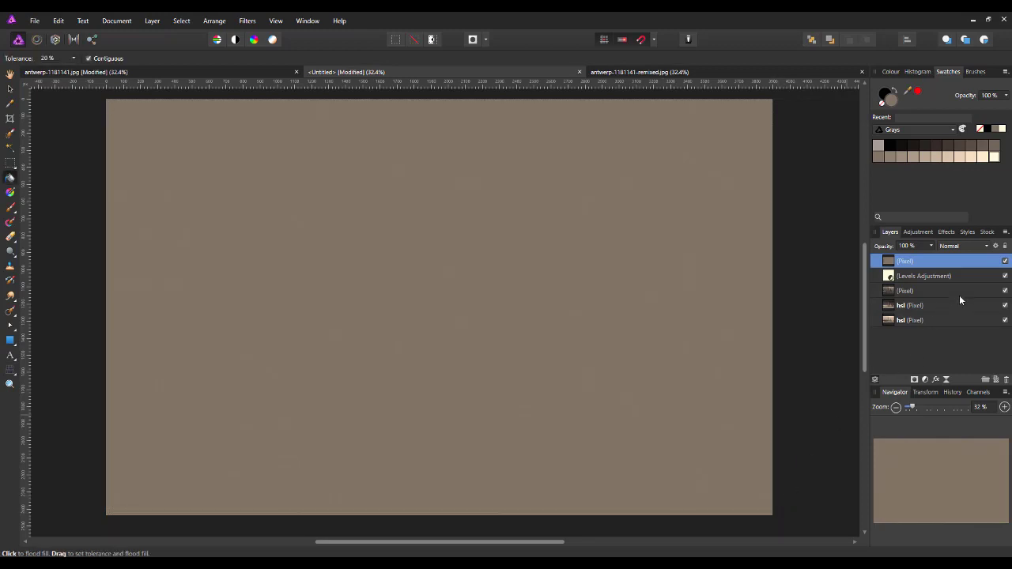
- Set the blend mode of the untitled document's grey noise layer to Linear Light
left_click(987, 249)
scroll(989, 322, "down", 2)
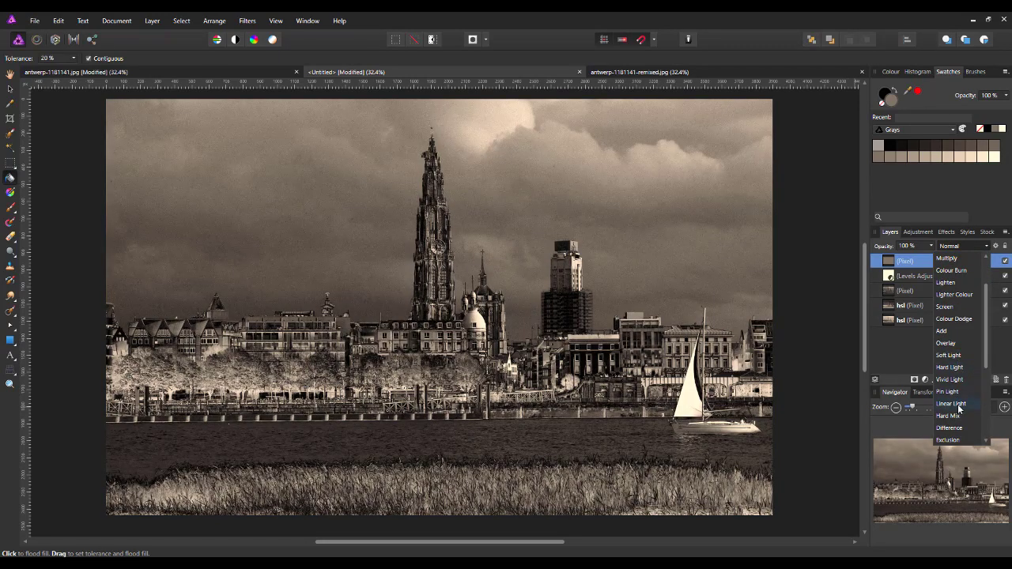
left_click(952, 404)
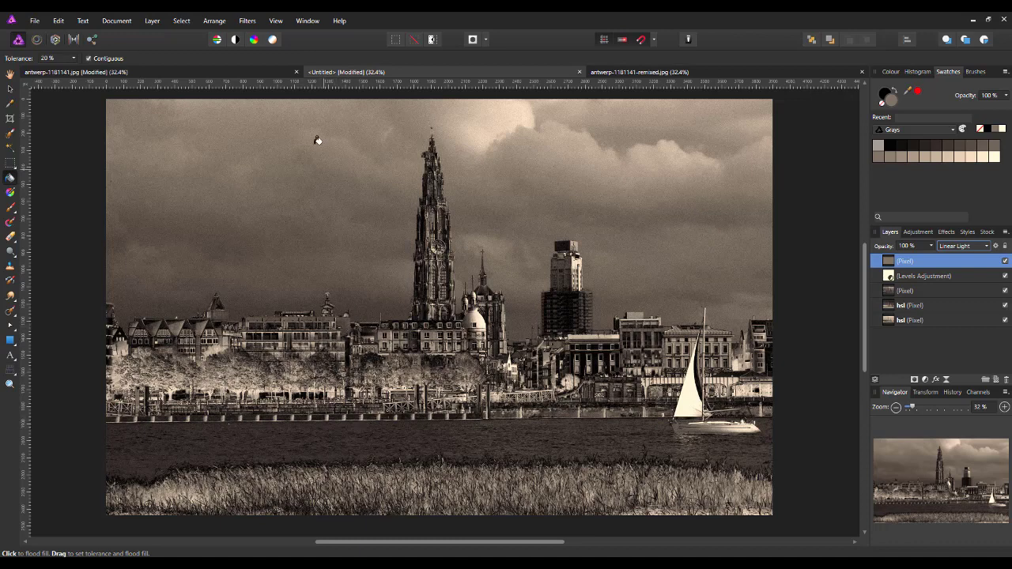
- Switch to antwerp-1181141.jpg and apply 20% Gaussian monochromatic noise to its grey layer
left_click(250, 101)
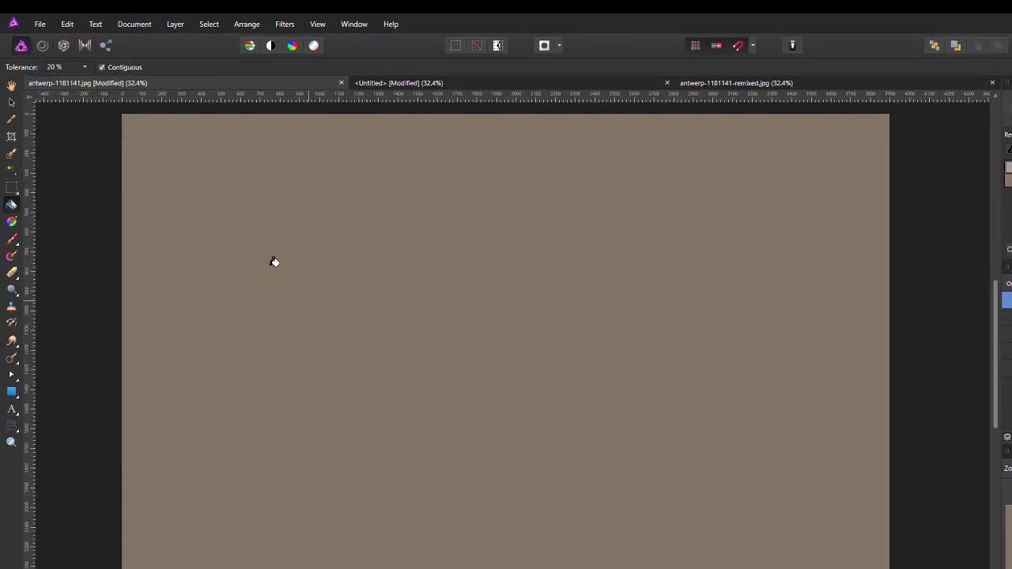
left_click(285, 24)
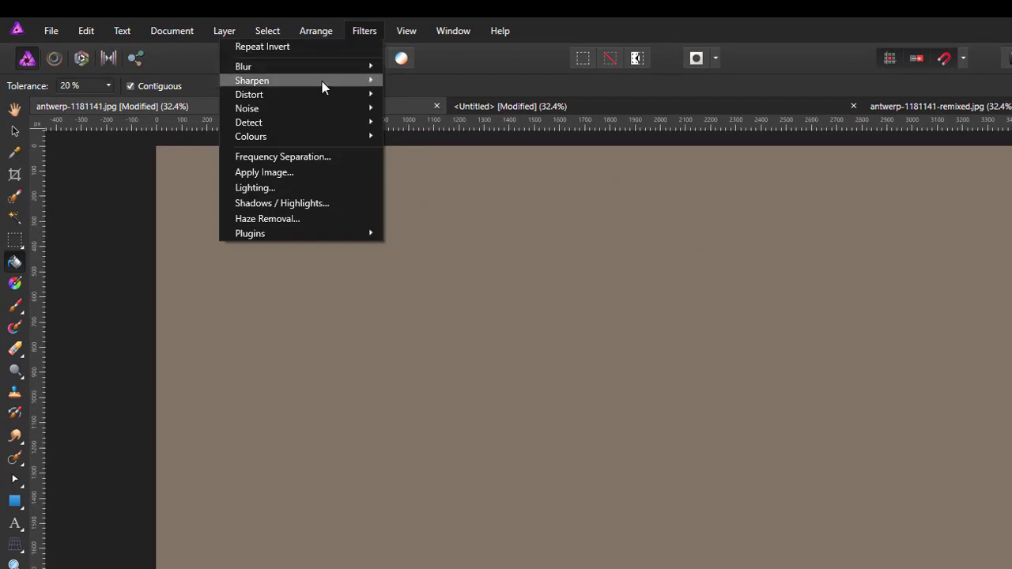
mouse_move(285, 106)
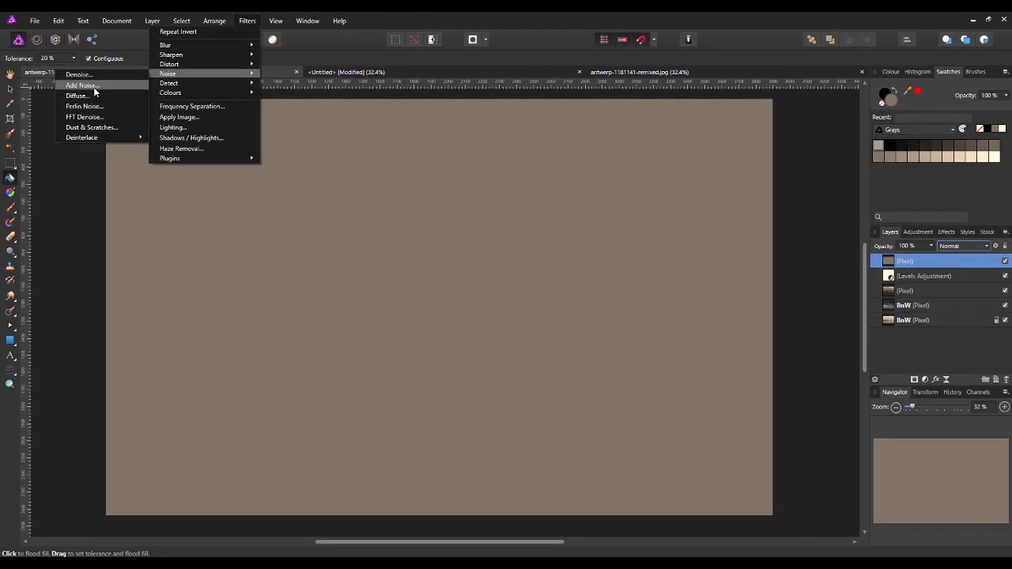
left_click(126, 111)
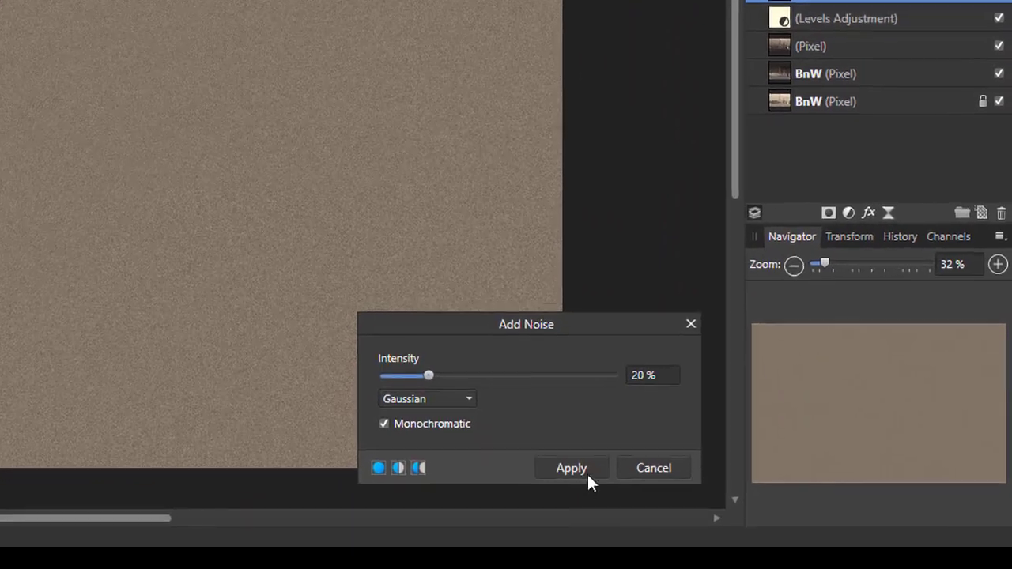
left_click(586, 467)
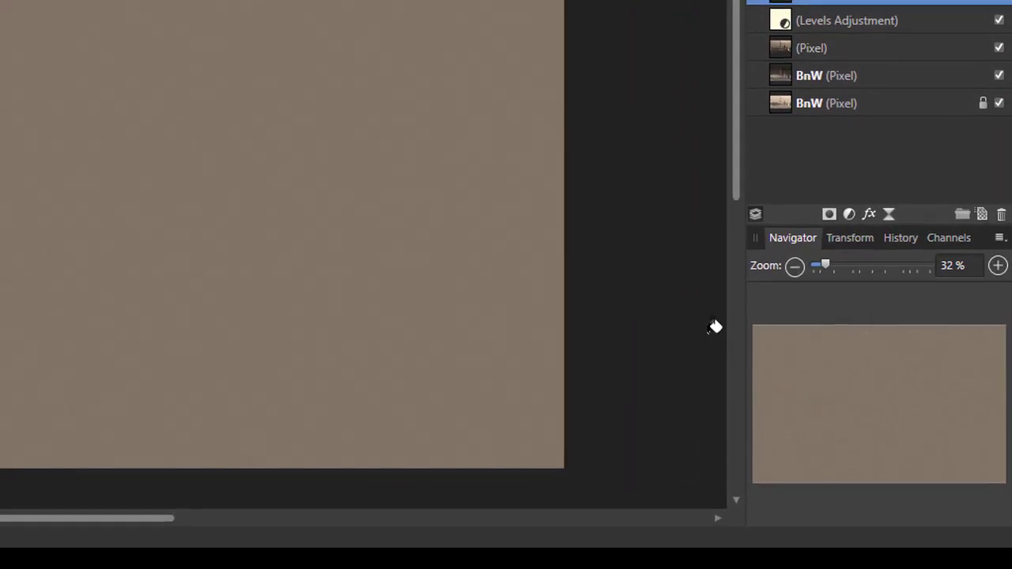
- Set the blend mode of the grey noise layer in antwerp-1181141.jpg to Linear Light
left_click(974, 74)
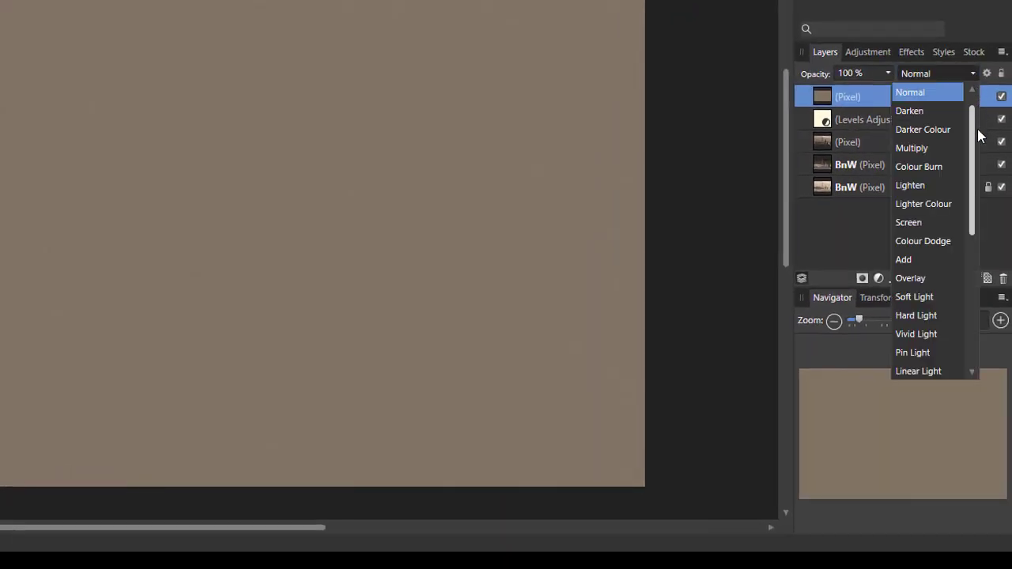
left_click_drag(976, 147, 975, 199)
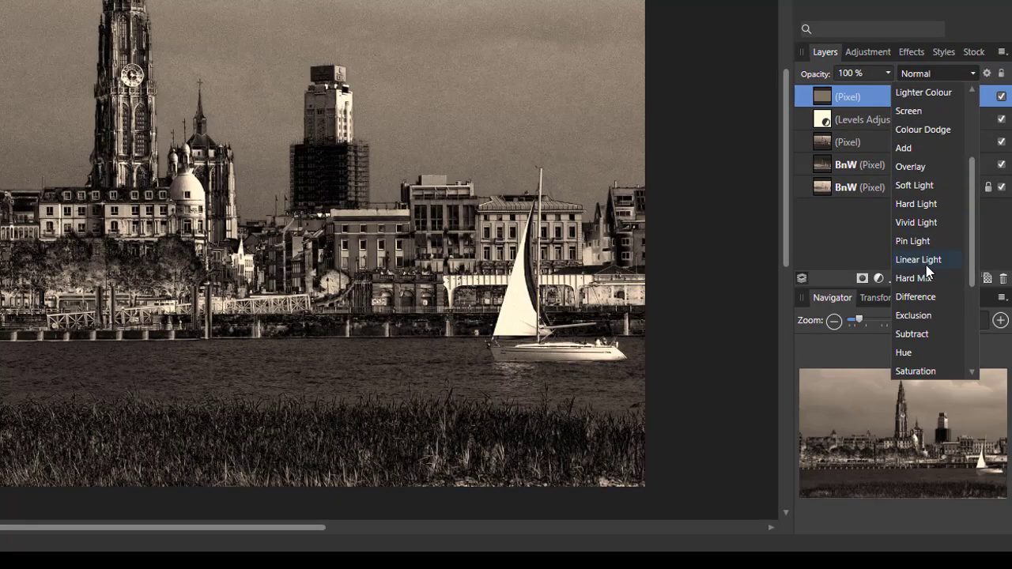
left_click(918, 259)
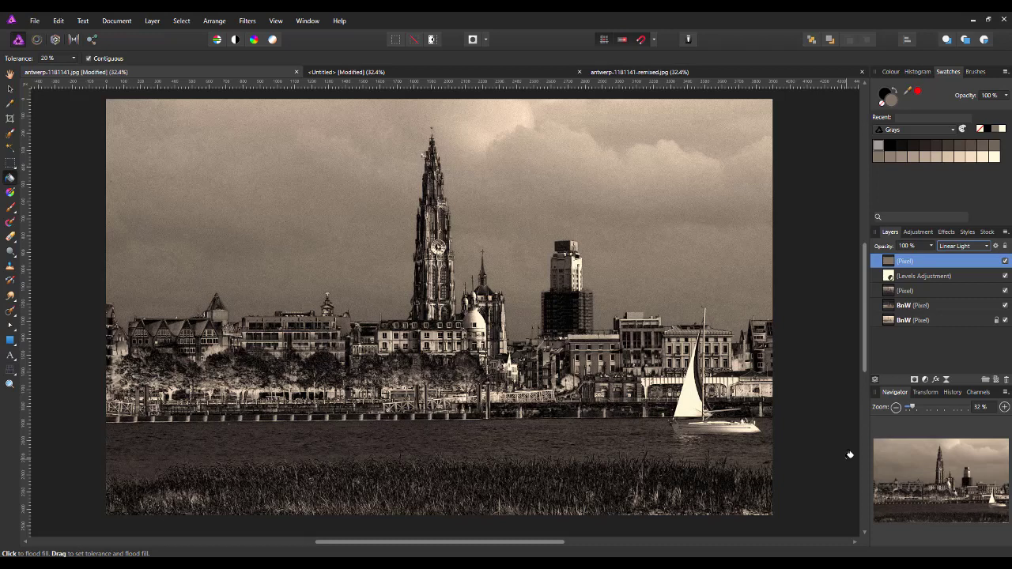
- Compare the grainy Black & White version in antwerp-1181141.jpg with the HSL version in the untitled document
left_click(11, 75)
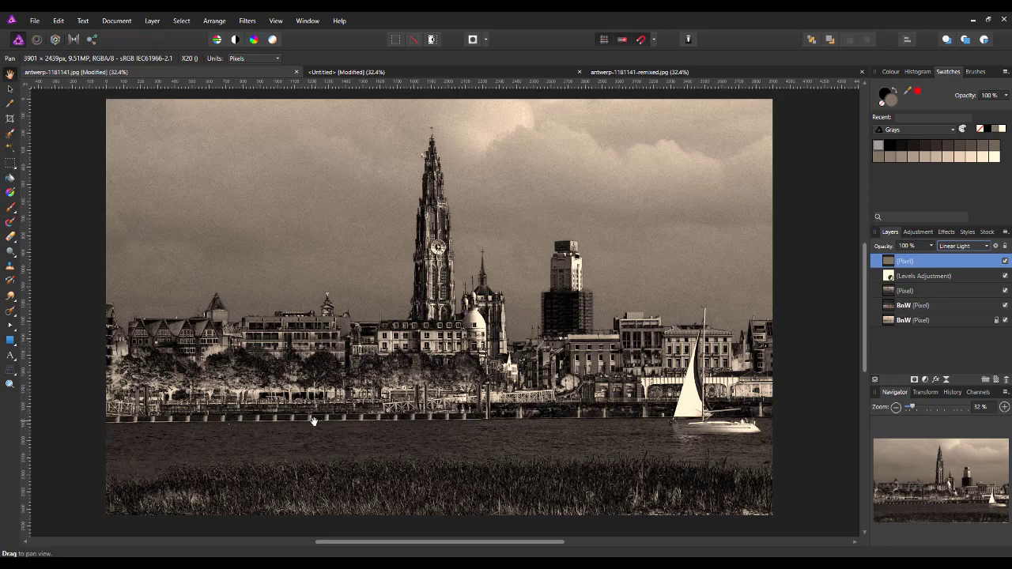
left_click(441, 69)
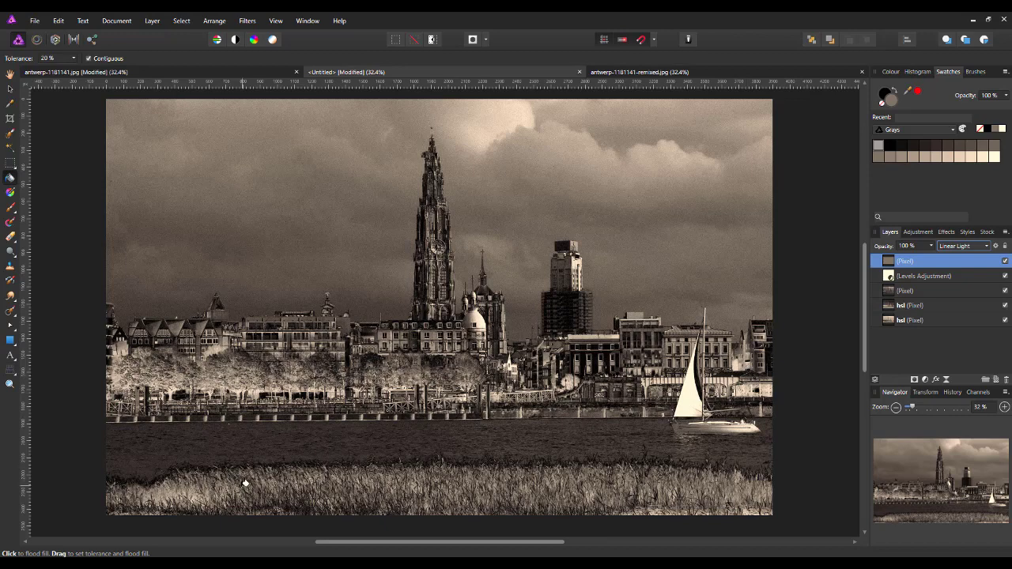
left_click(220, 74)
key("h")
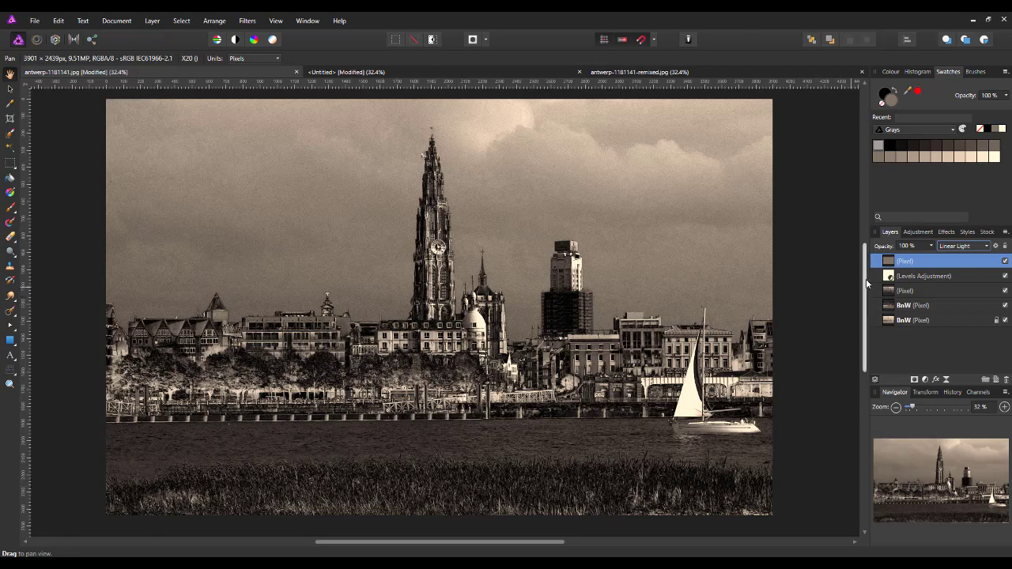
- Add a Recolour adjustment to antwerp-1181141.jpg using the Coarse Sepia preset
left_click(920, 232)
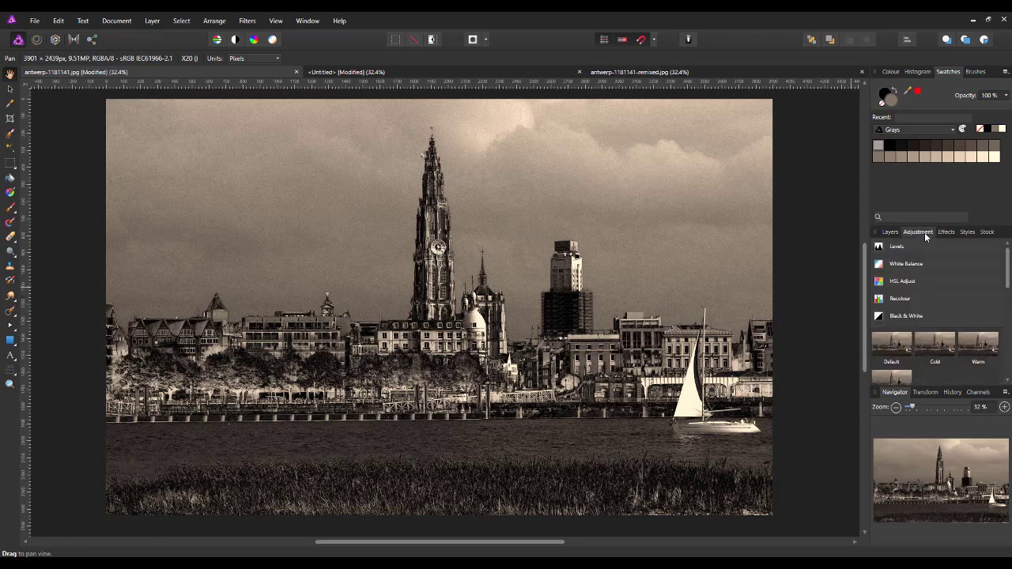
left_click(939, 317)
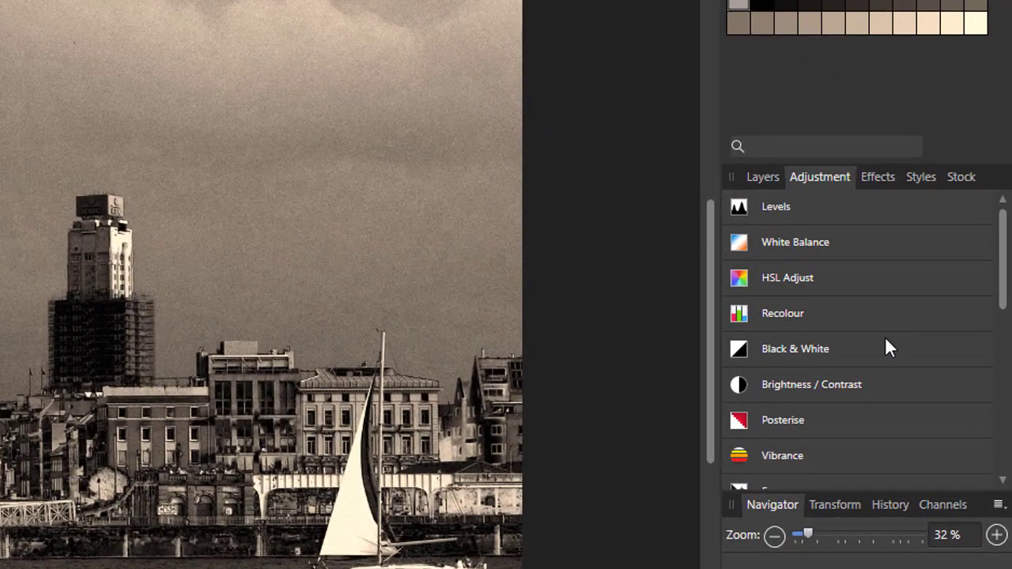
left_click(835, 312)
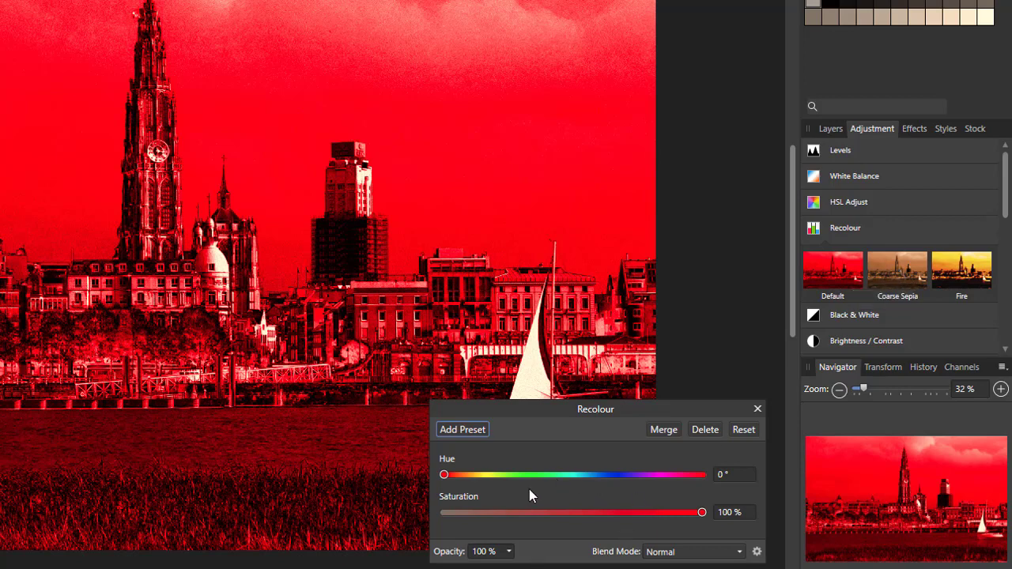
left_click(899, 276)
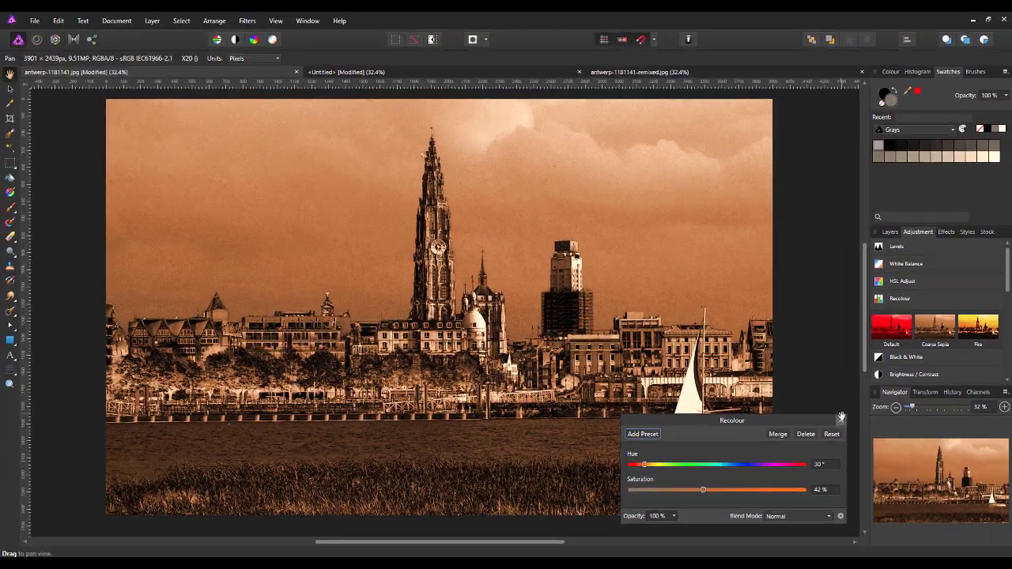
left_click(757, 409)
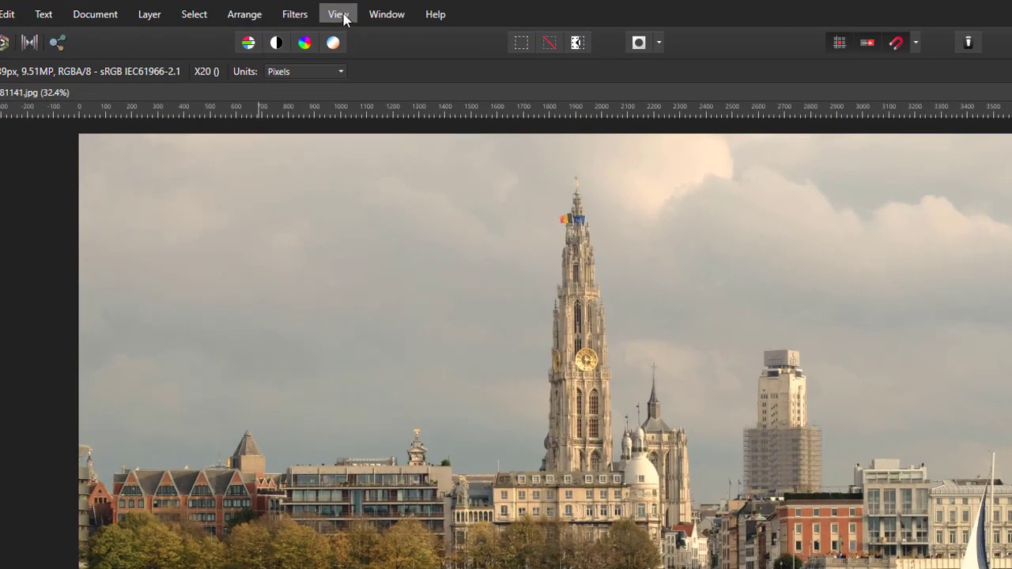
- Display the Library of macros beside the original colour photo
left_click(277, 22)
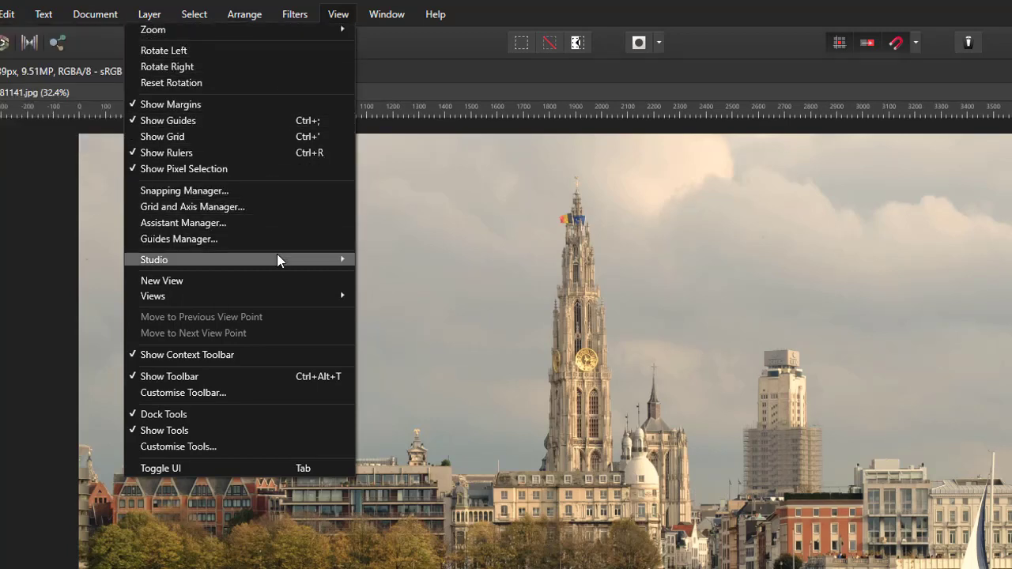
mouse_move(272, 261)
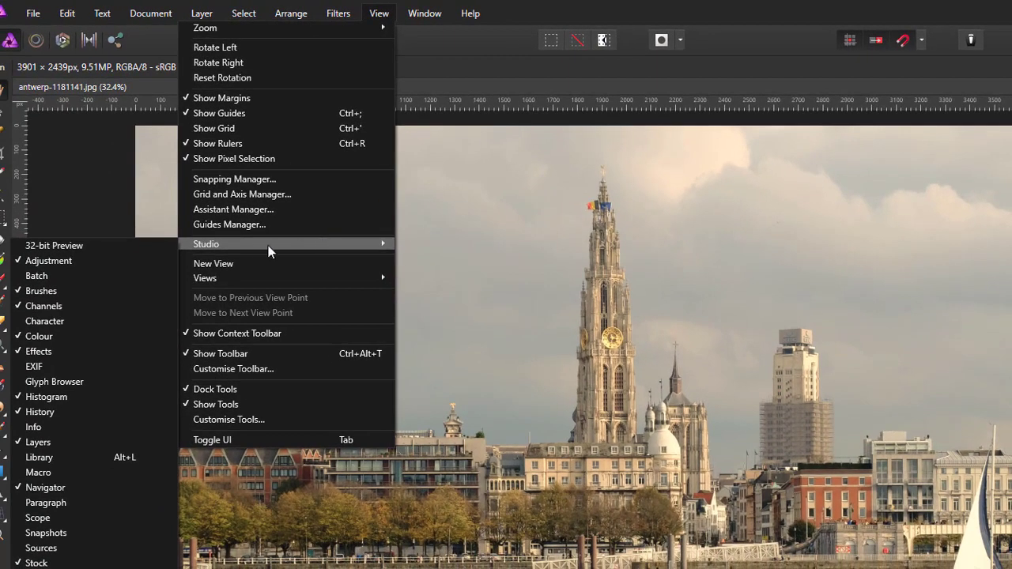
left_click(90, 461)
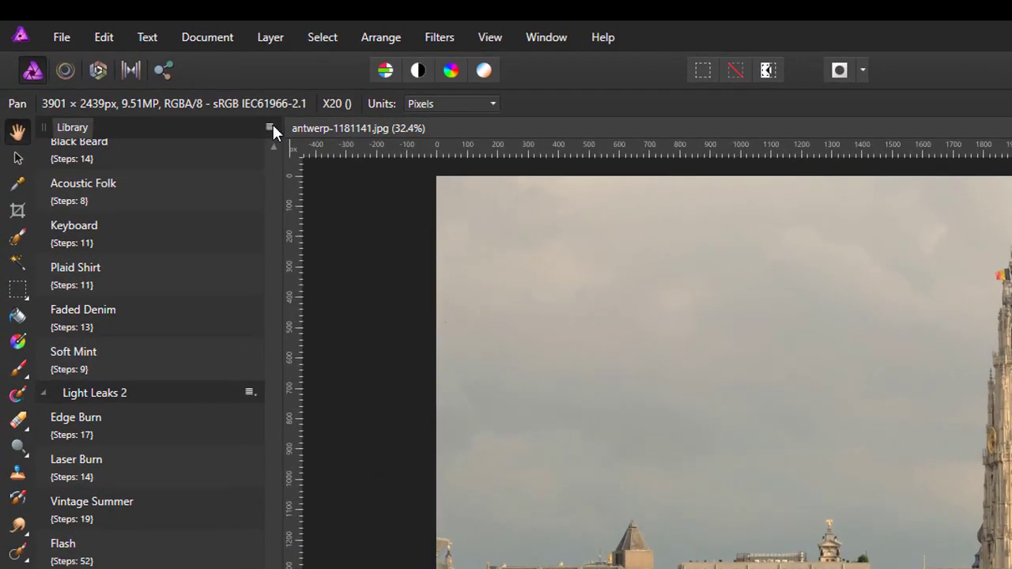
- Run the Black and White Adjustment desaturation macro from the Punchier BnW category on the original photo
left_click(270, 126)
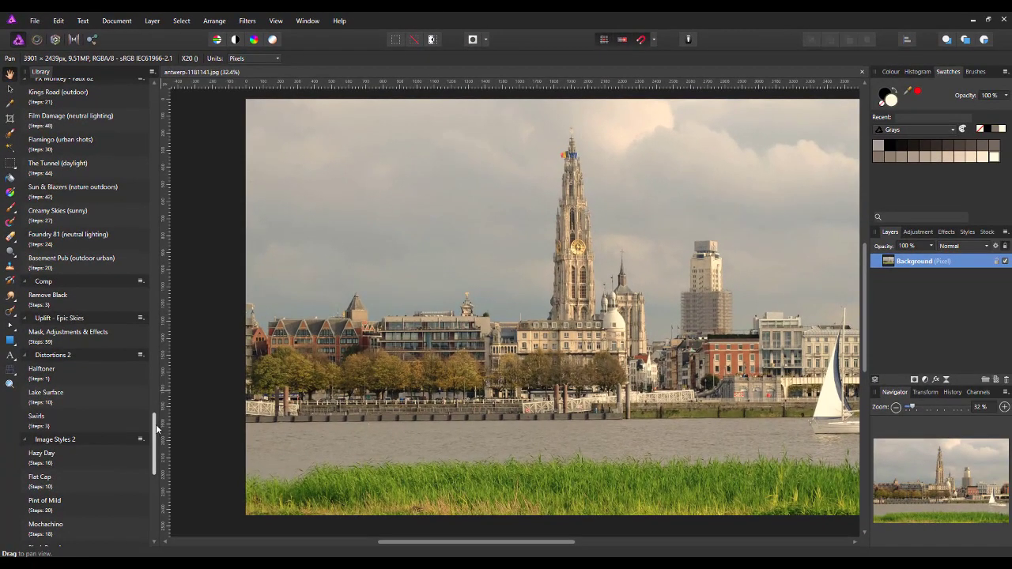
left_click_drag(156, 424, 146, 512)
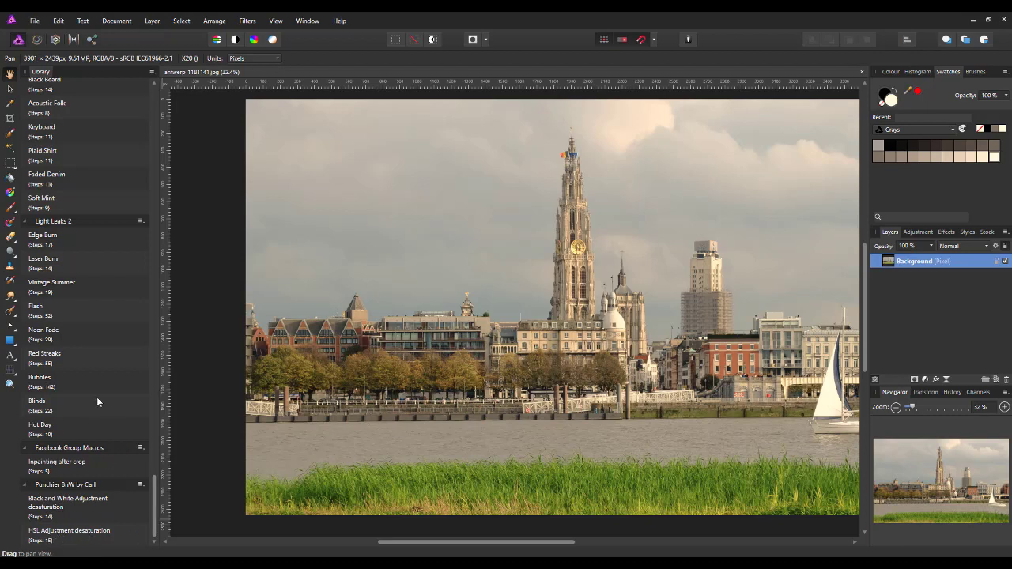
left_click(49, 504)
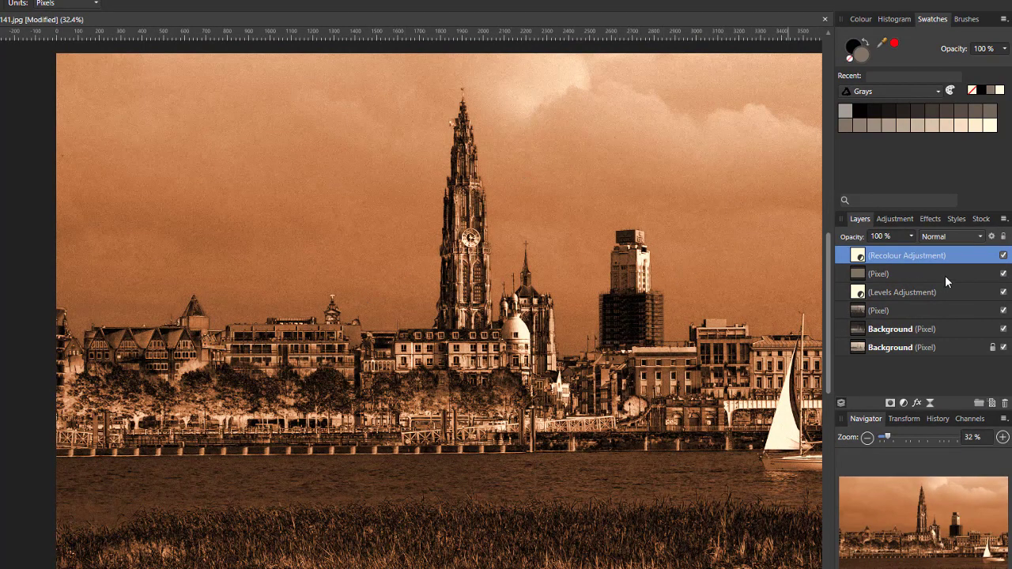
- Review the Black and White macro's result with the Recolour adjustment temporarily hidden, including its Levels settings
left_click(1003, 255)
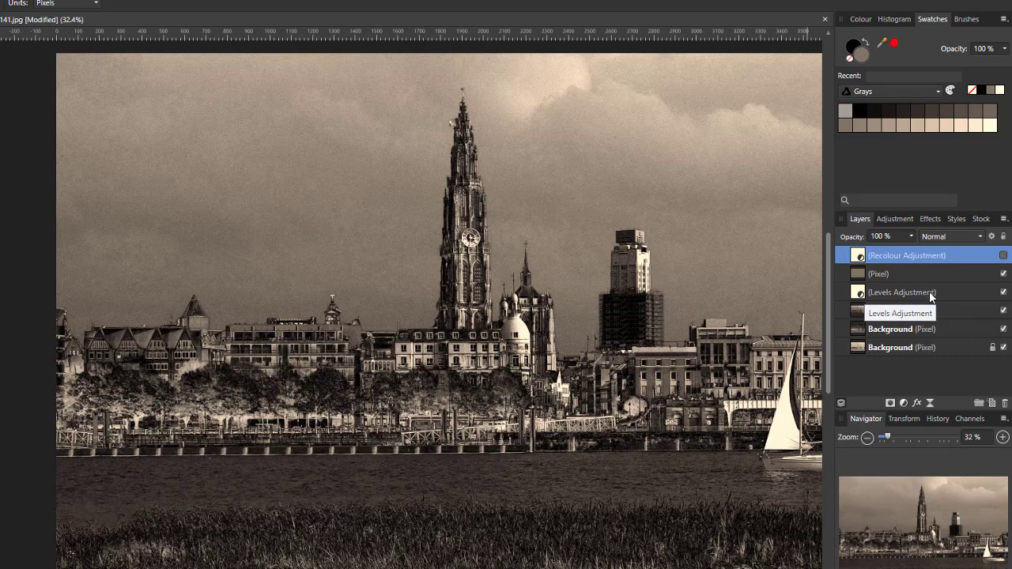
left_click(860, 294)
double_click(860, 294)
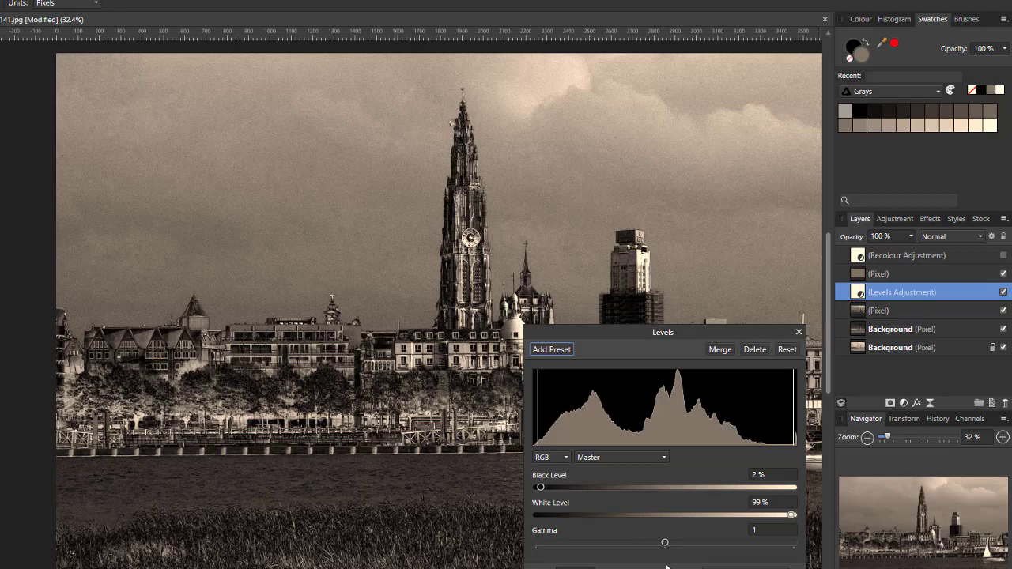
left_click(800, 333)
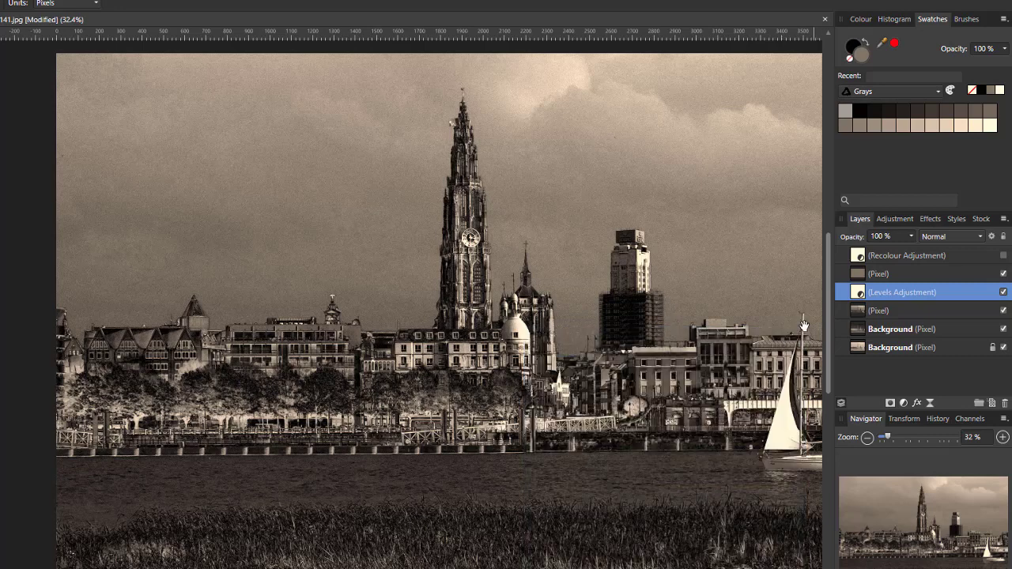
left_click(1004, 256)
left_click(902, 255)
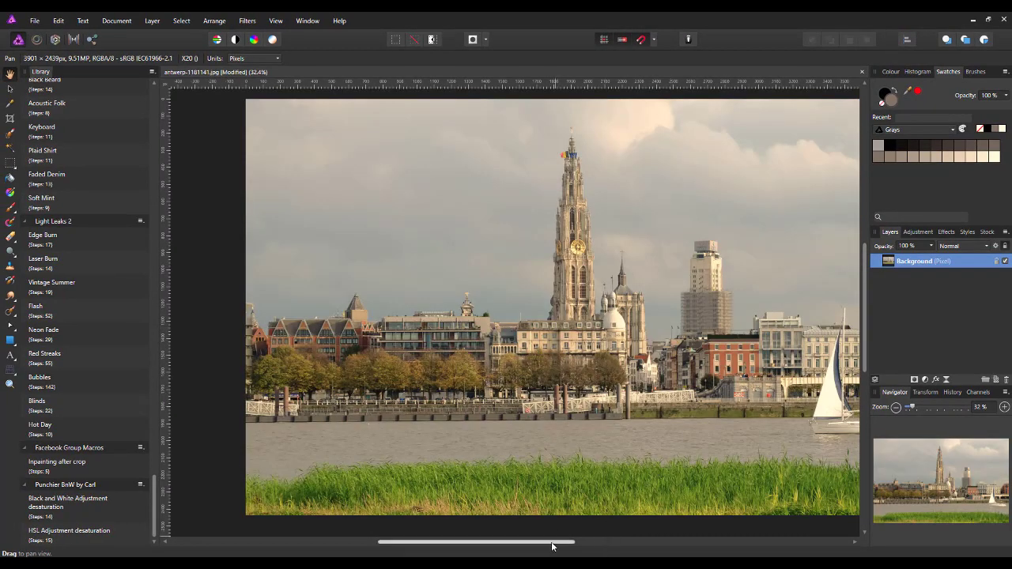
- Run the HSL Adjustment desaturation macro from the Punchier BnW category on the original colour photo
left_click_drag(552, 546, 577, 544)
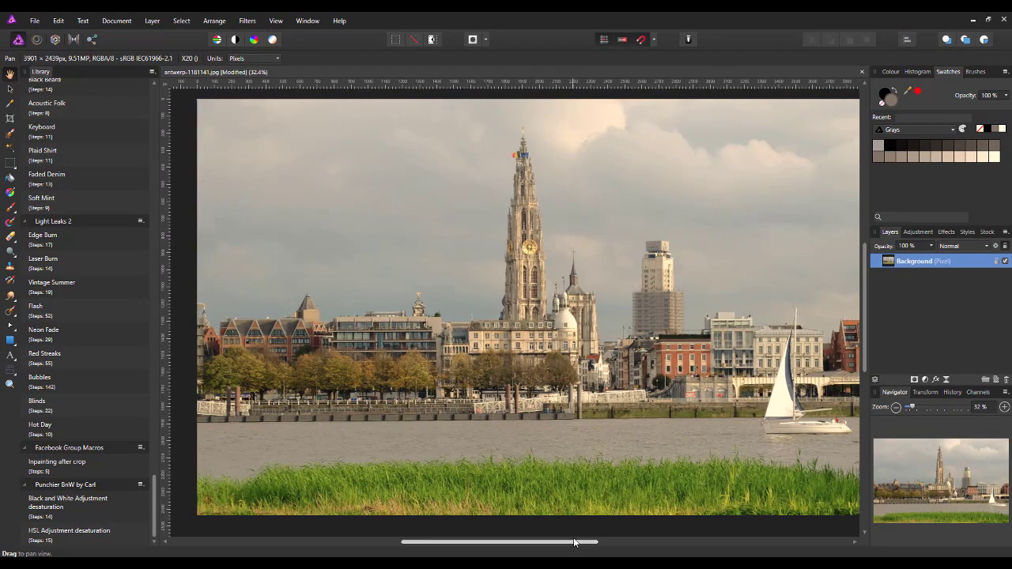
left_click(50, 538)
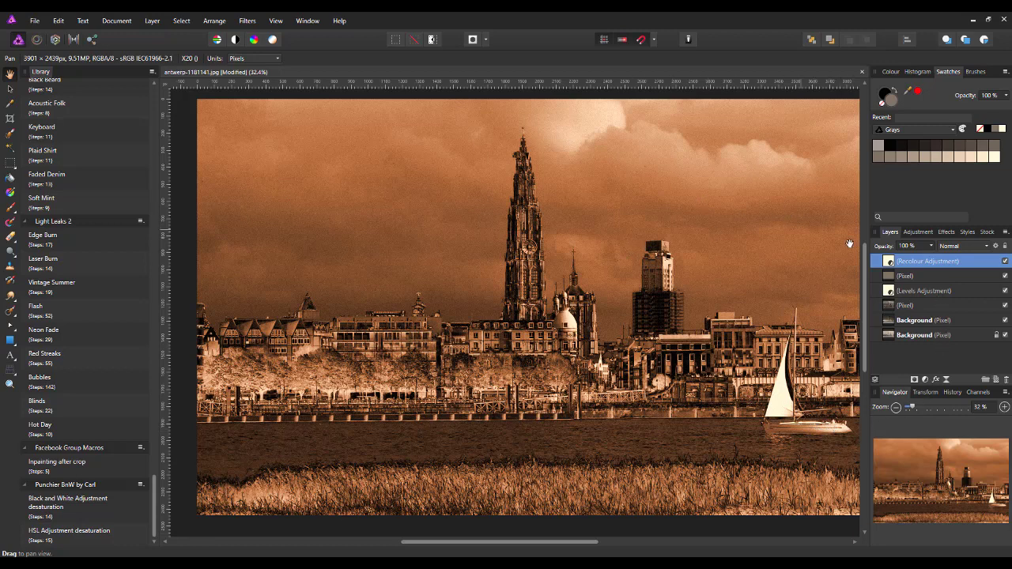
- Hide the HSL version's Recolour adjustment and review the settings of its Levels adjustment
left_click(1005, 262)
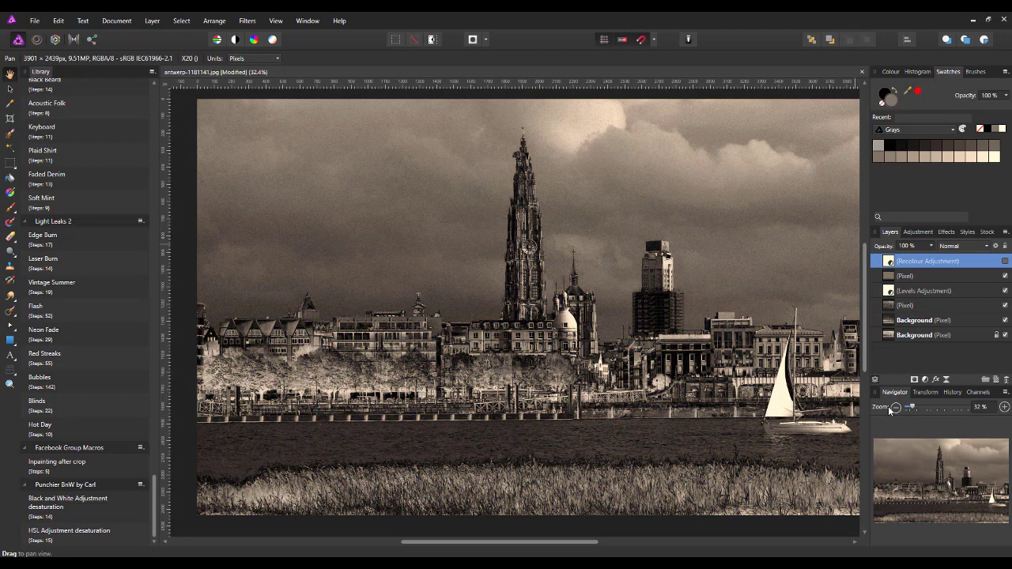
double_click(888, 292)
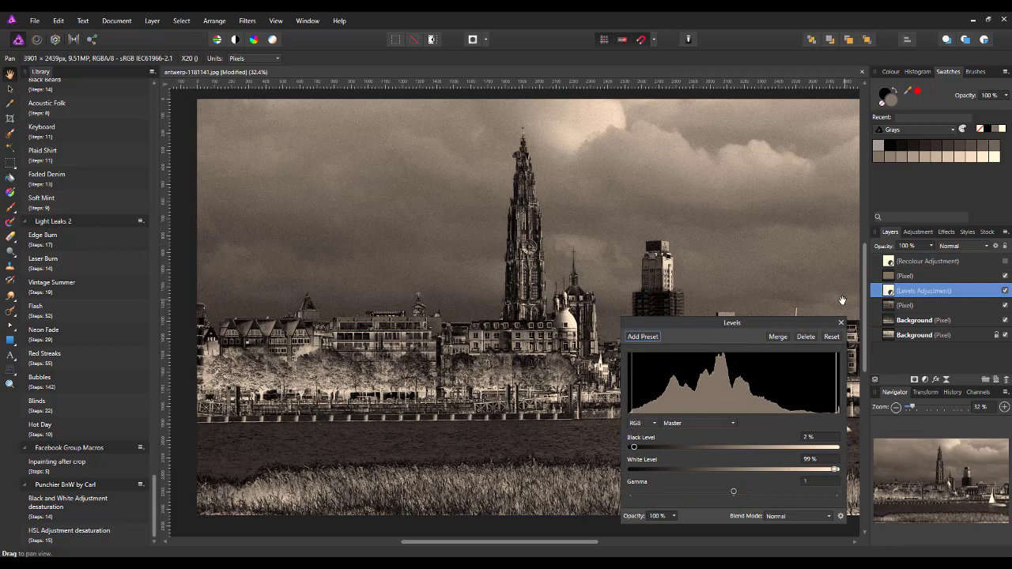
left_click(841, 323)
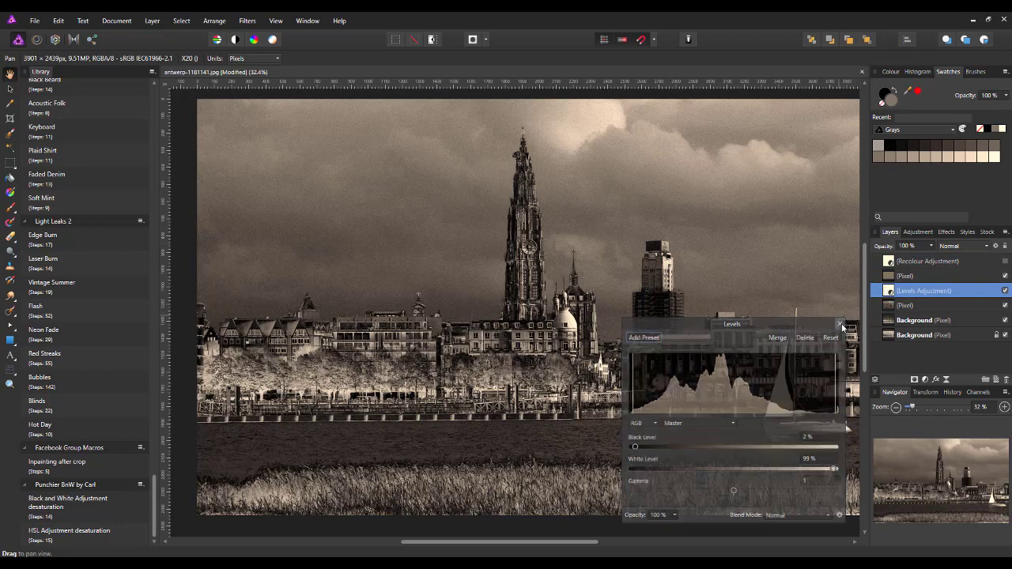